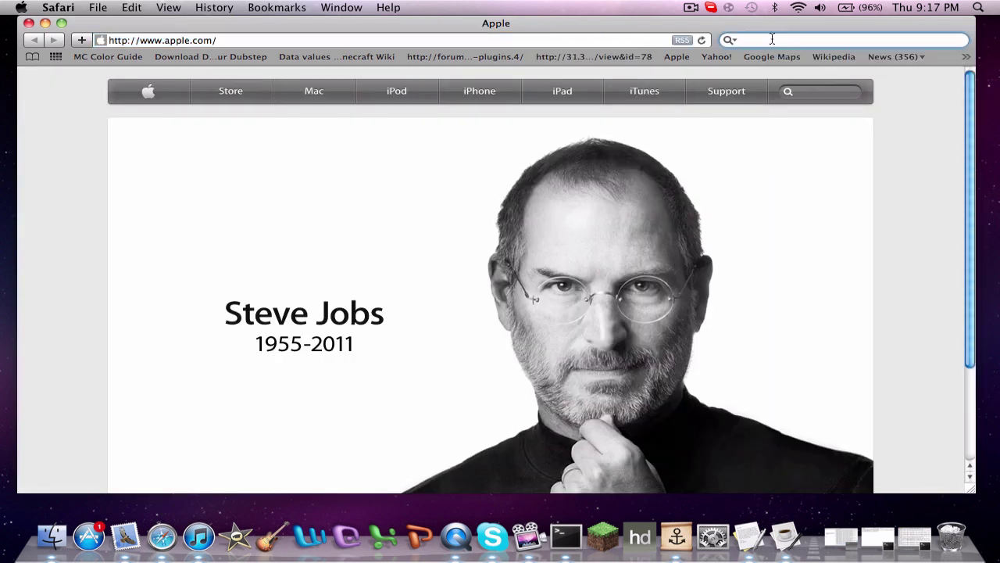
# Step: Search the web for 'zombe mod pack' and open the Zombe's modpack forum topic
pyautogui.click(772, 39)
pyautogui.write('m')
pyautogui.press('BackSpace')
pyautogui.write('zombe ')
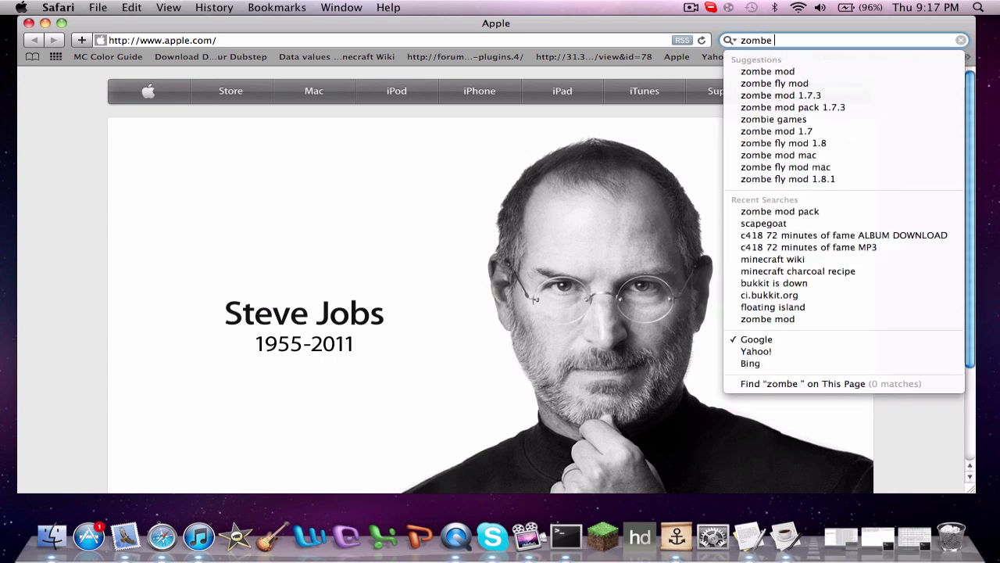
pyautogui.write('mod')
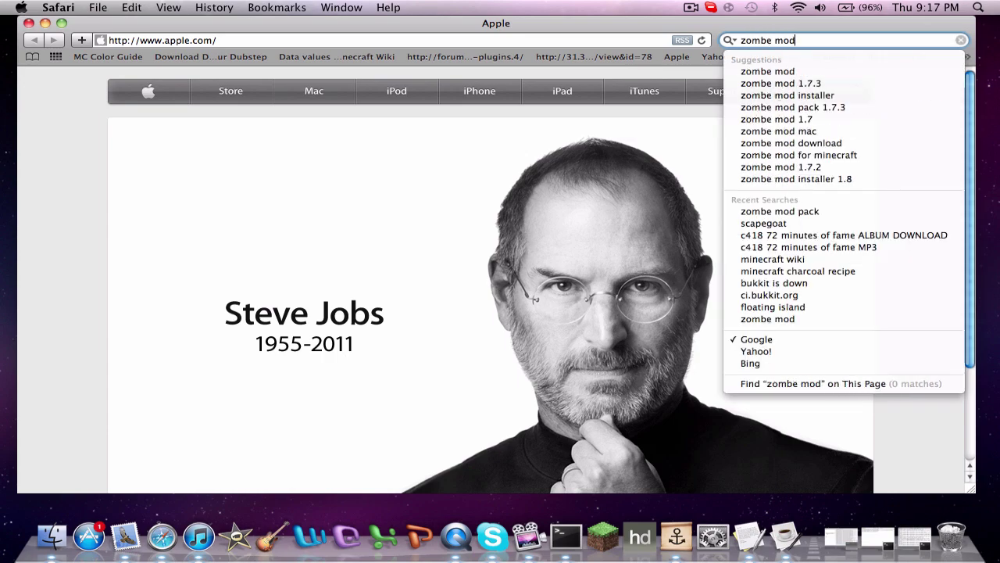
pyautogui.write(' pack')
pyautogui.press('Return')
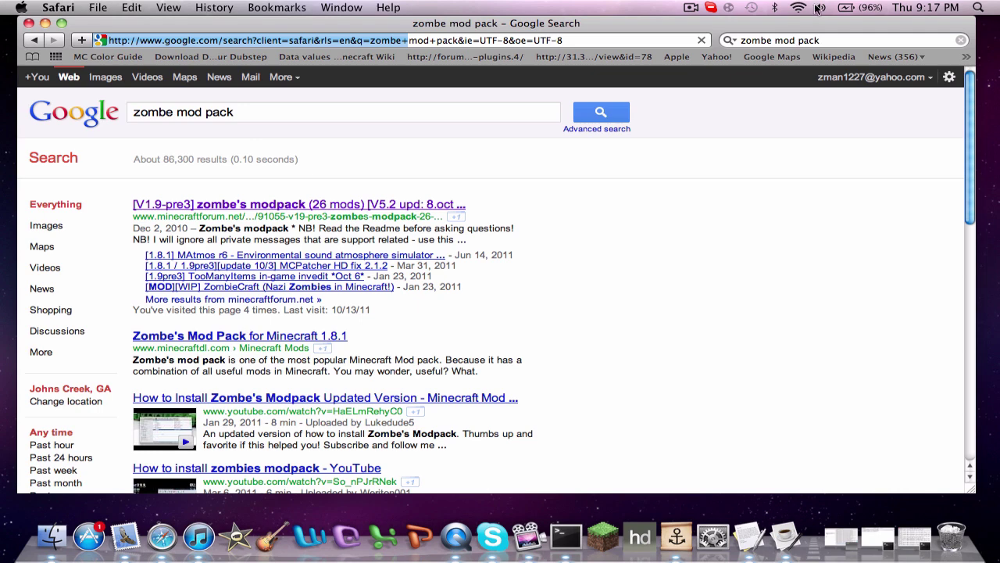
pyautogui.click(189, 206)
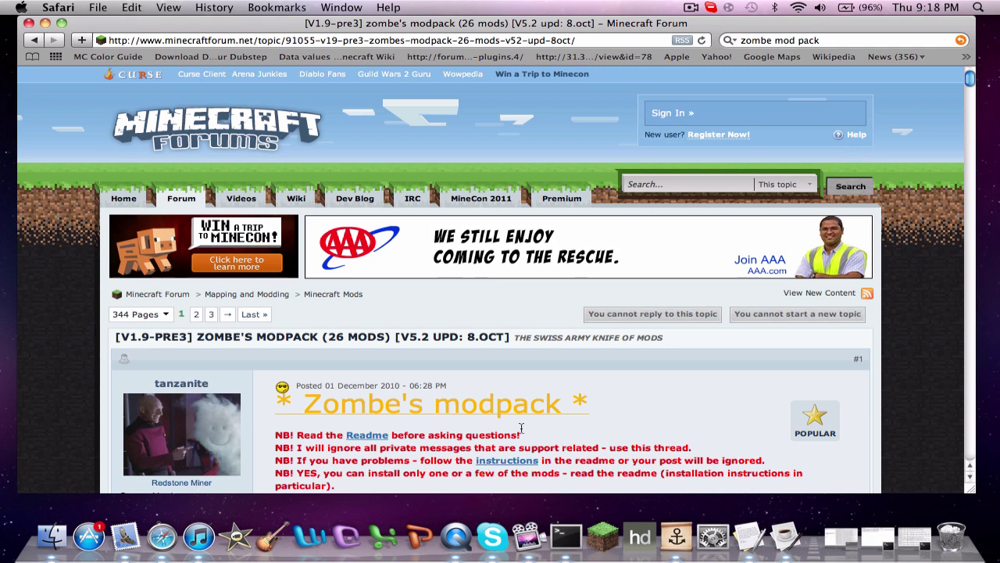
# Step: Scroll the forum post down to the 'Current v5.2 for MC 1.9 pre3' download heading
pyautogui.scroll(-3, 539, 386)
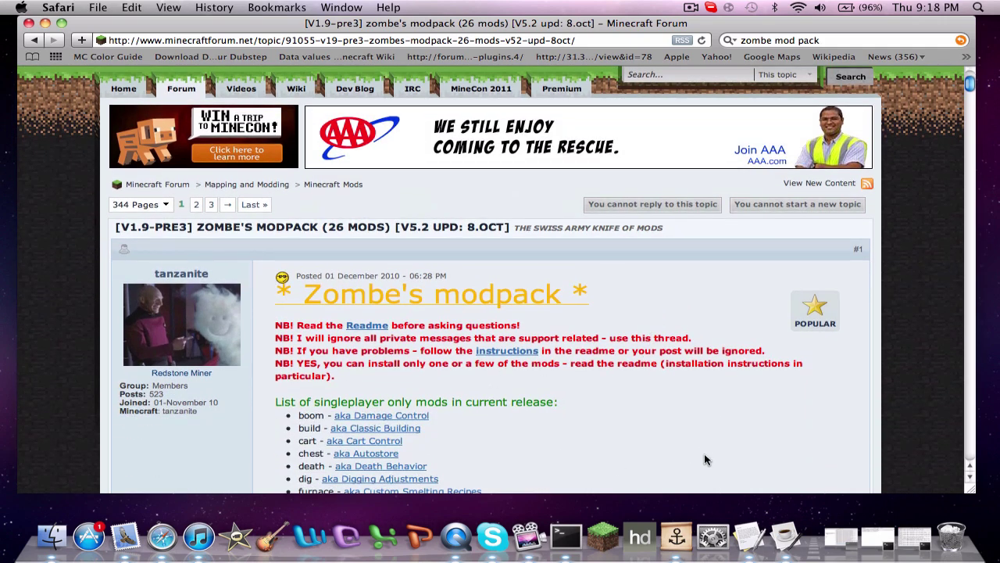
pyautogui.scroll(-5, 703, 453)
pyautogui.scroll(-8, 704, 447)
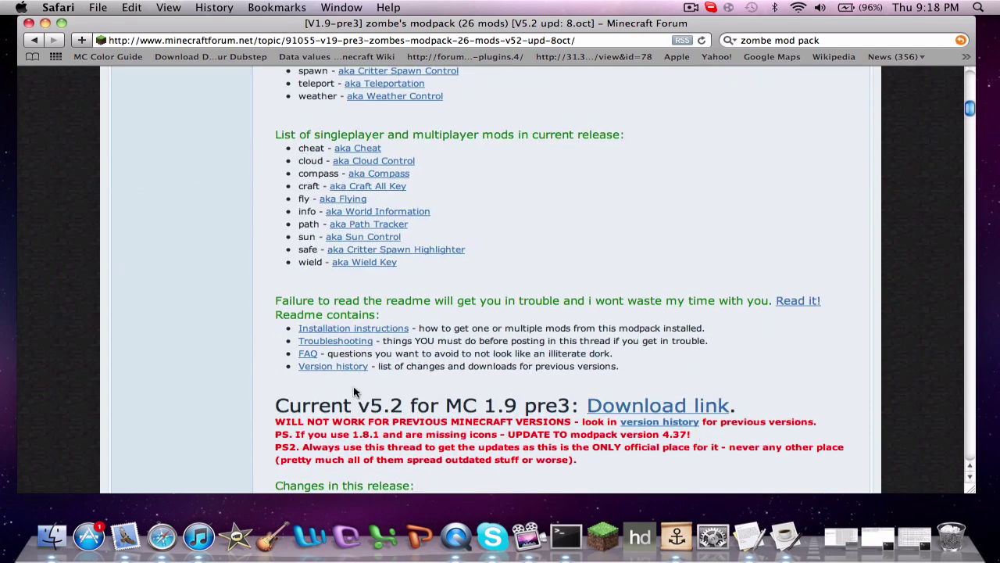
# Step: Read the v5.2 heading and compatibility warning, then download the current v5.2 modpack
pyautogui.moveTo(282, 404); pyautogui.dragTo(486, 400)
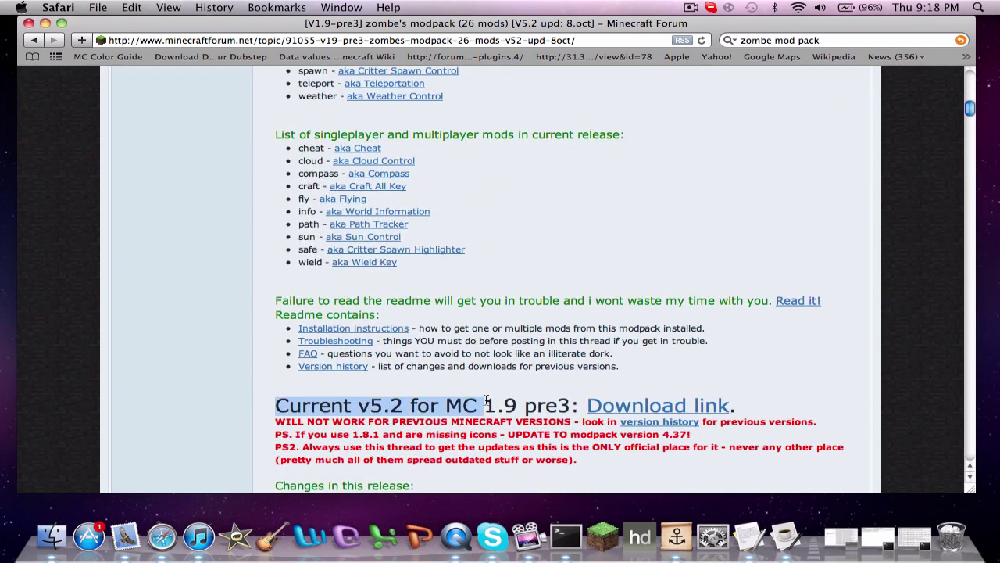
pyautogui.click(486, 400)
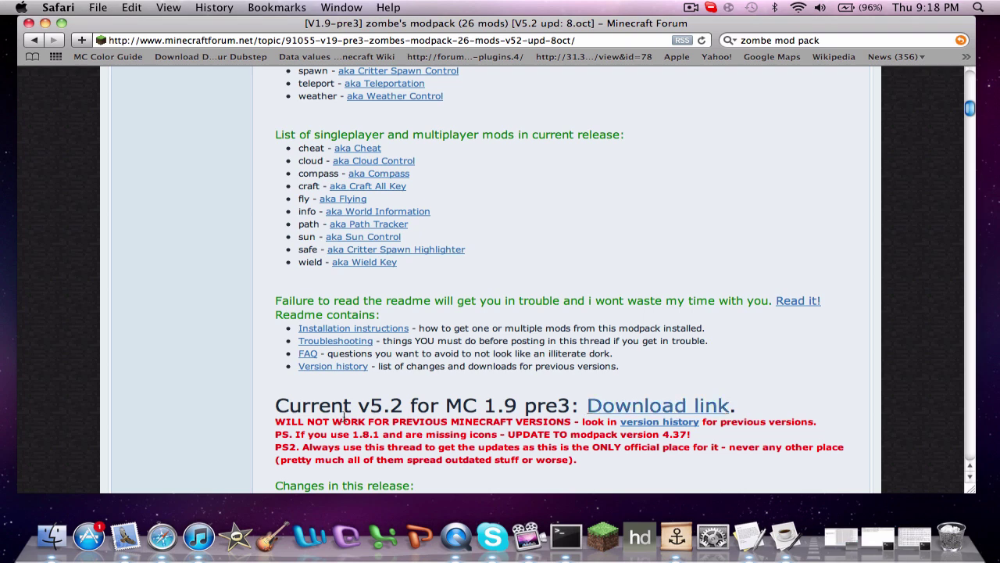
pyautogui.moveTo(275, 420); pyautogui.dragTo(581, 426)
pyautogui.click(429, 424)
pyautogui.click(586, 425)
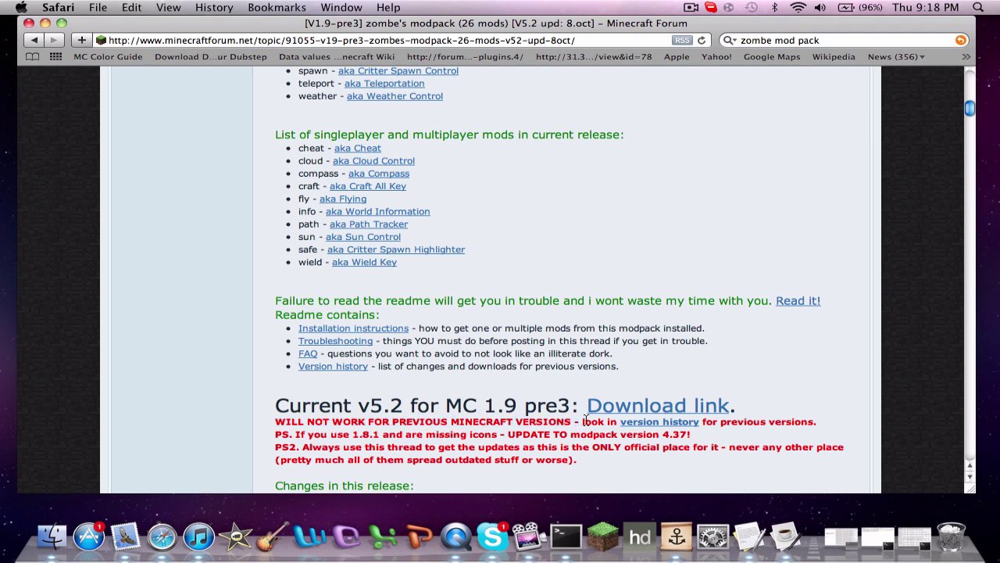
pyautogui.click(647, 414)
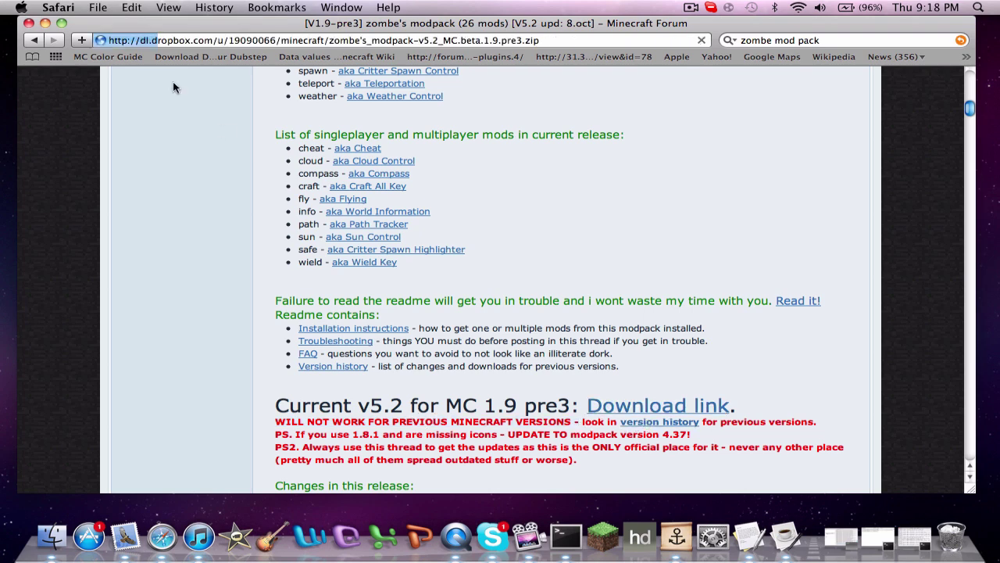
# Step: Download the v4.37 modpack for beta 1.8.1 from the version history and close Safari
pyautogui.click(629, 423)
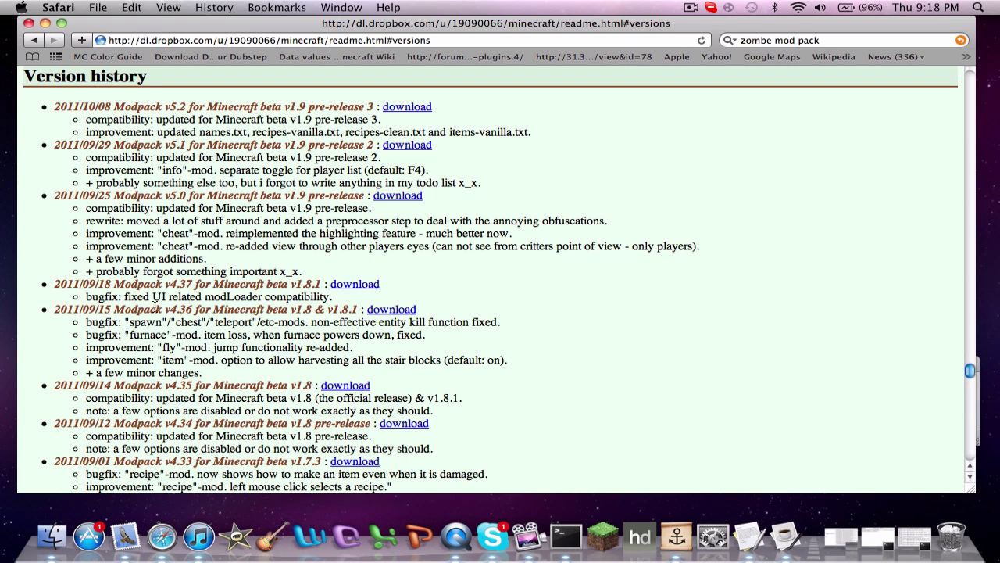
pyautogui.moveTo(201, 293); pyautogui.dragTo(173, 284)
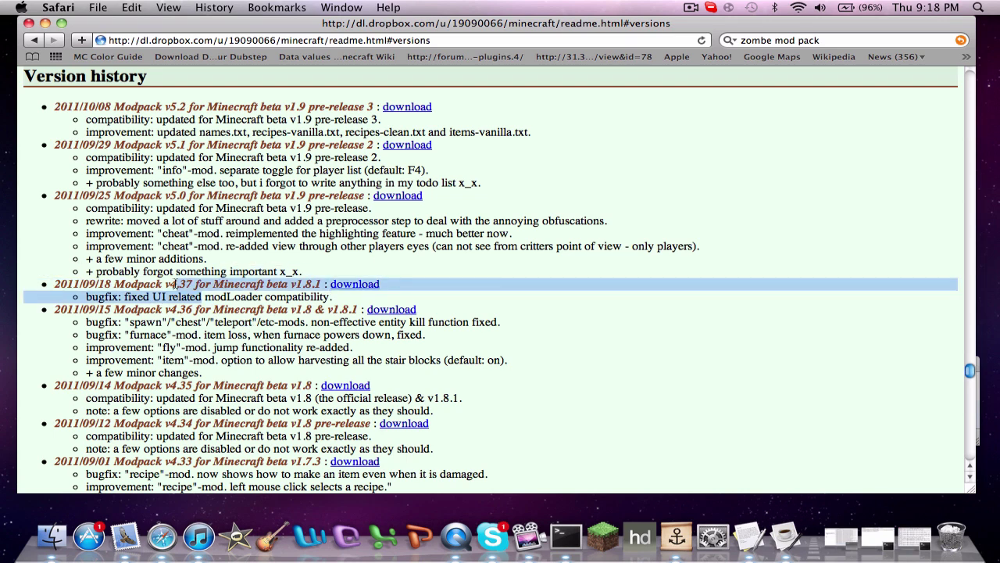
pyautogui.click(175, 284)
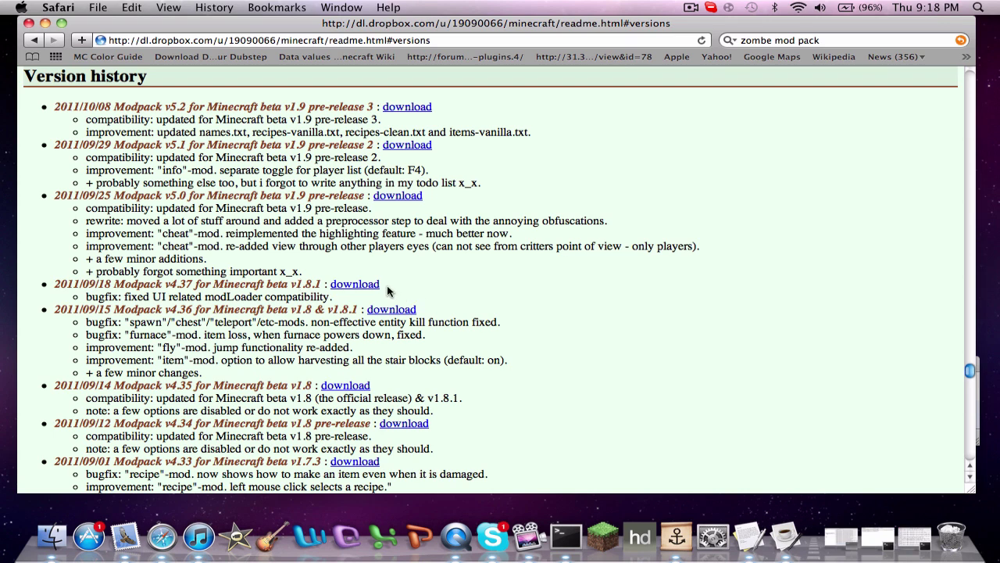
pyautogui.click(354, 286)
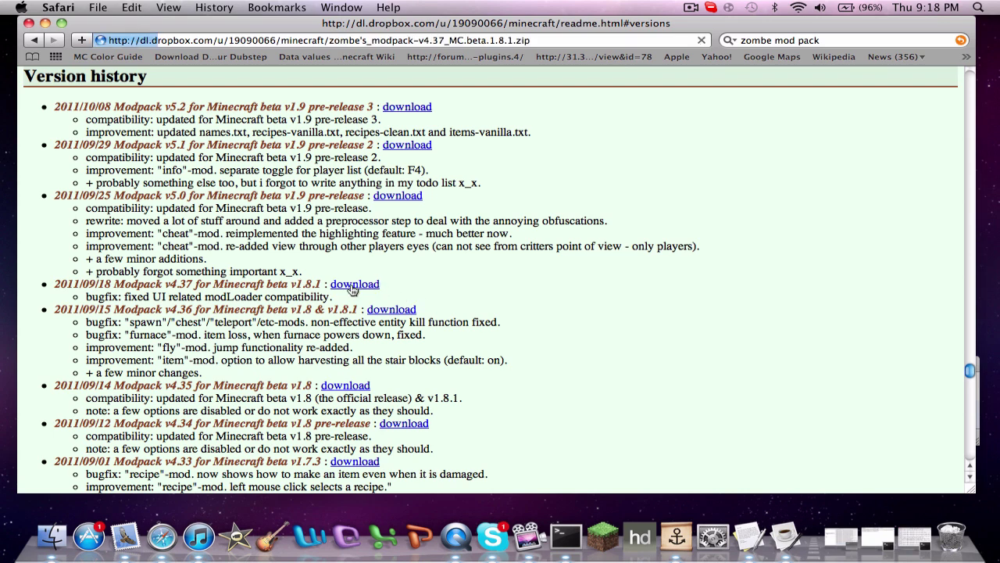
pyautogui.click(27, 24)
pyautogui.click(51, 536)
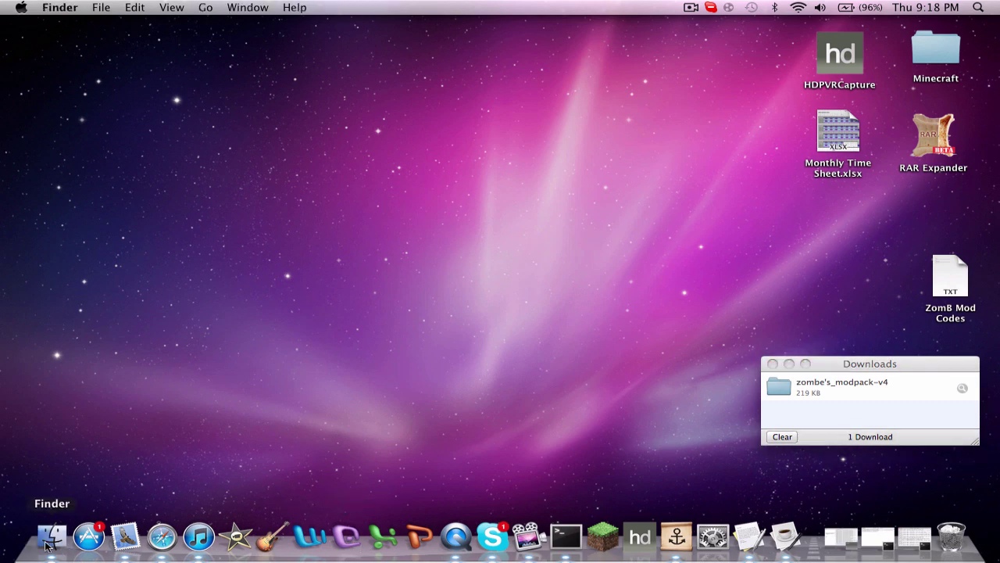
# Step: From Downloads, trash zombe's_modpack-v5 and move zombe's_modpack-v4 onto the Desktop
pyautogui.doubleClick(582, 150)
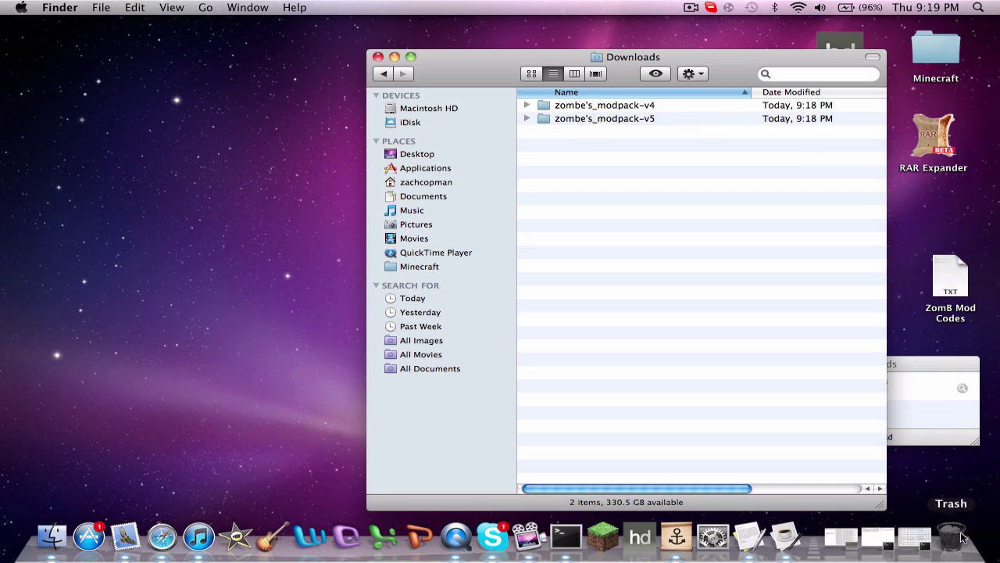
pyautogui.moveTo(962, 536); pyautogui.dragTo(961, 534)
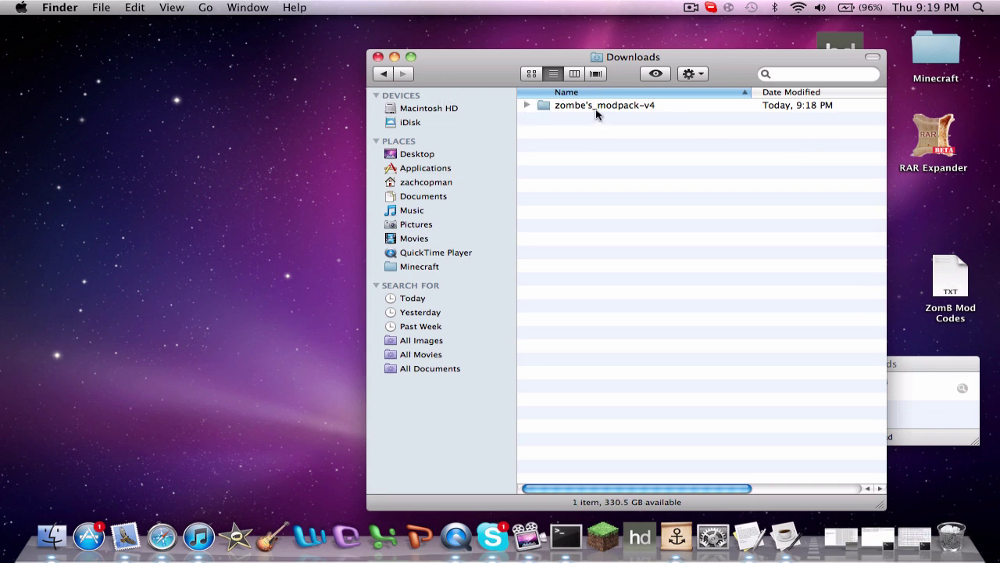
pyautogui.moveTo(597, 116); pyautogui.dragTo(422, 155)
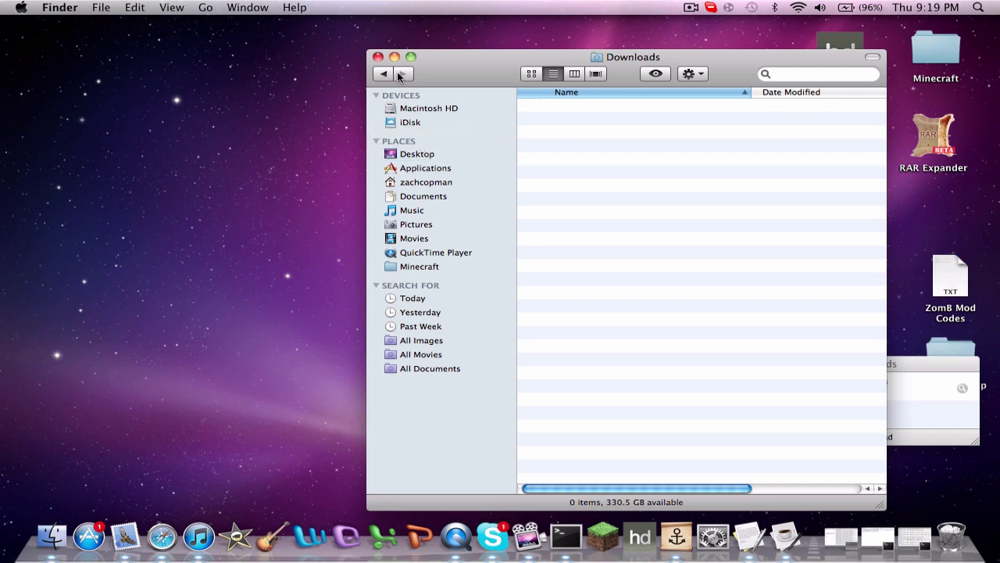
pyautogui.click(378, 57)
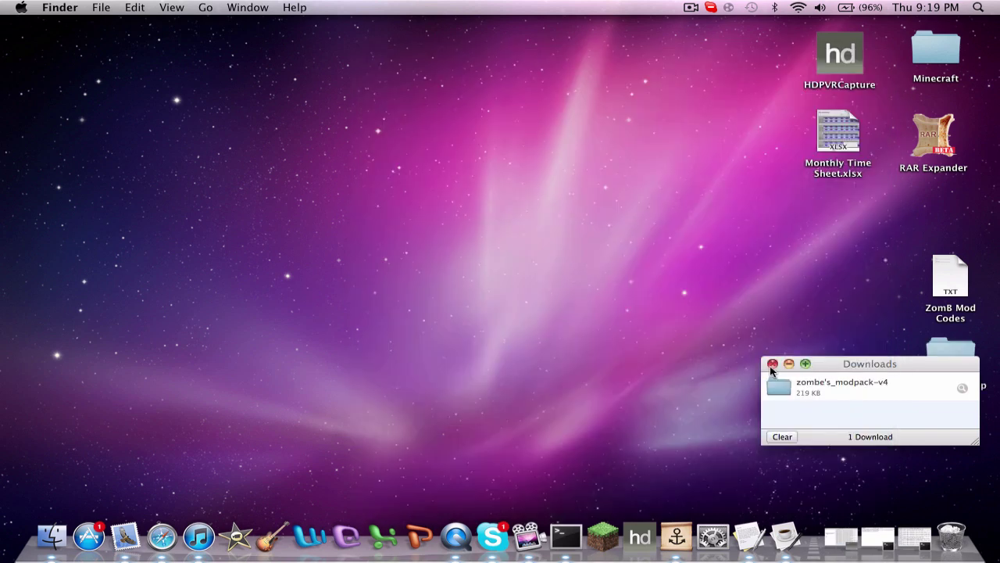
# Step: Clear the finished Safari downloads list and close it
pyautogui.click(784, 436)
pyautogui.click(783, 436)
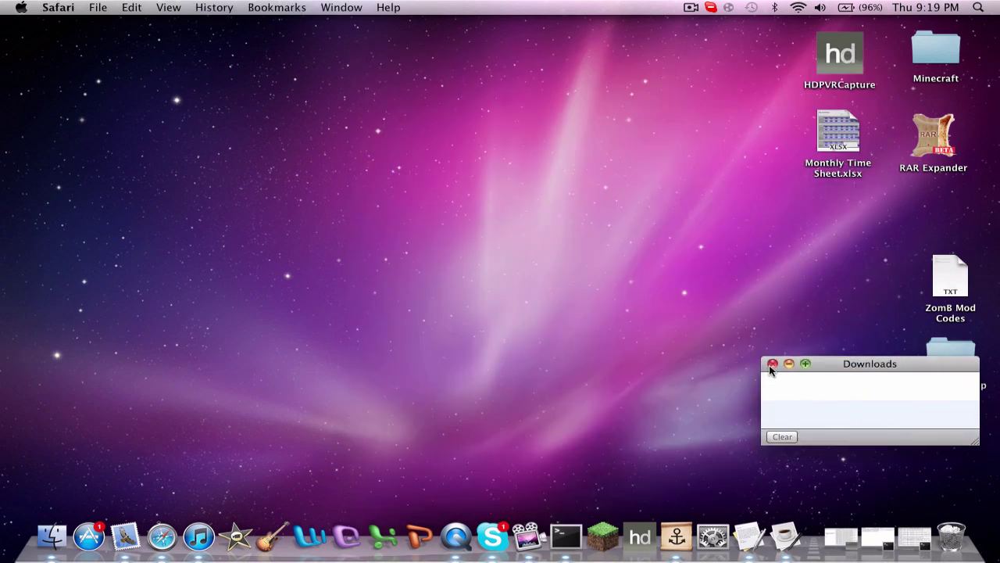
pyautogui.click(770, 364)
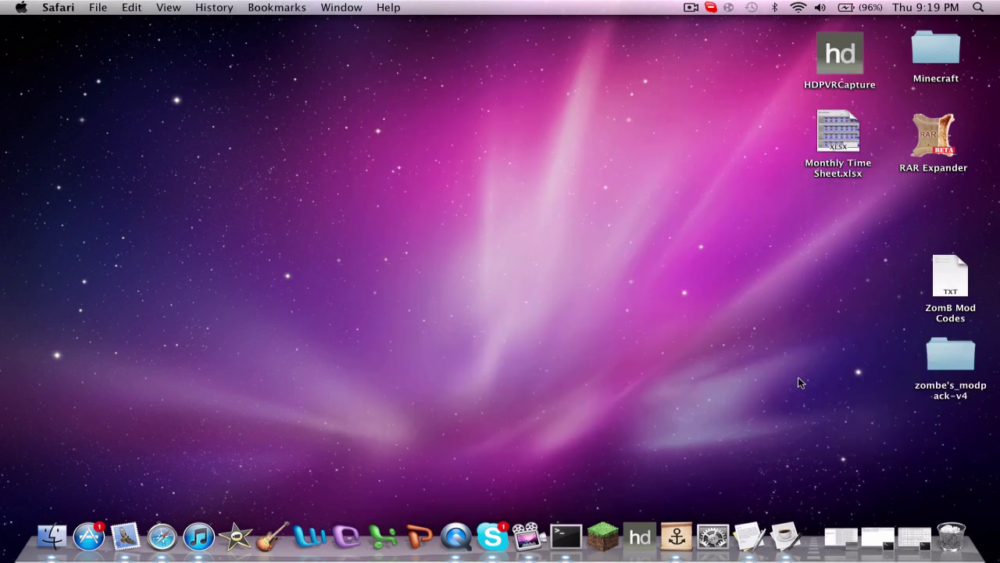
# Step: Launch and minimize Terminal, then search Finder for 'terminal' and close the search
pyautogui.click(574, 539)
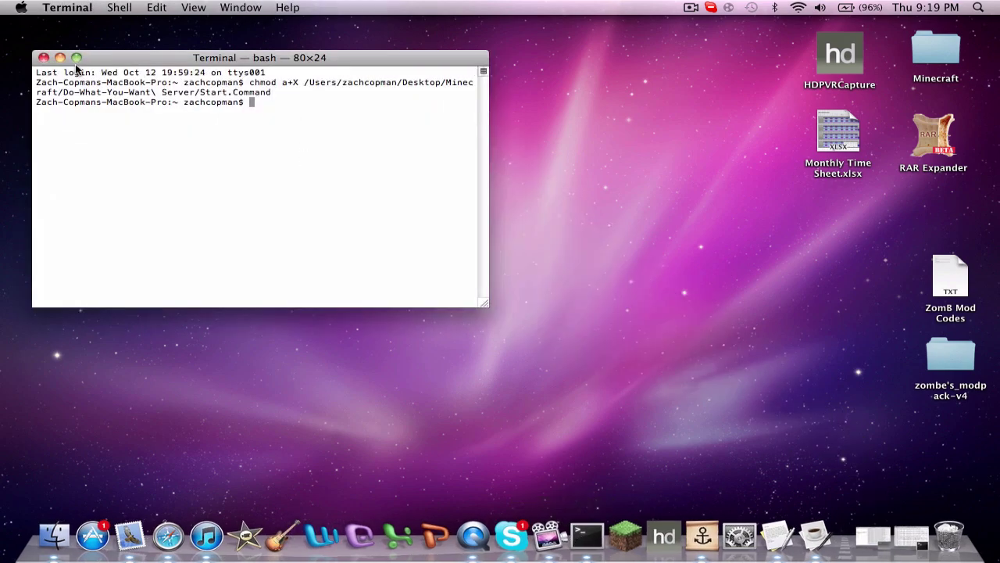
pyautogui.click(59, 57)
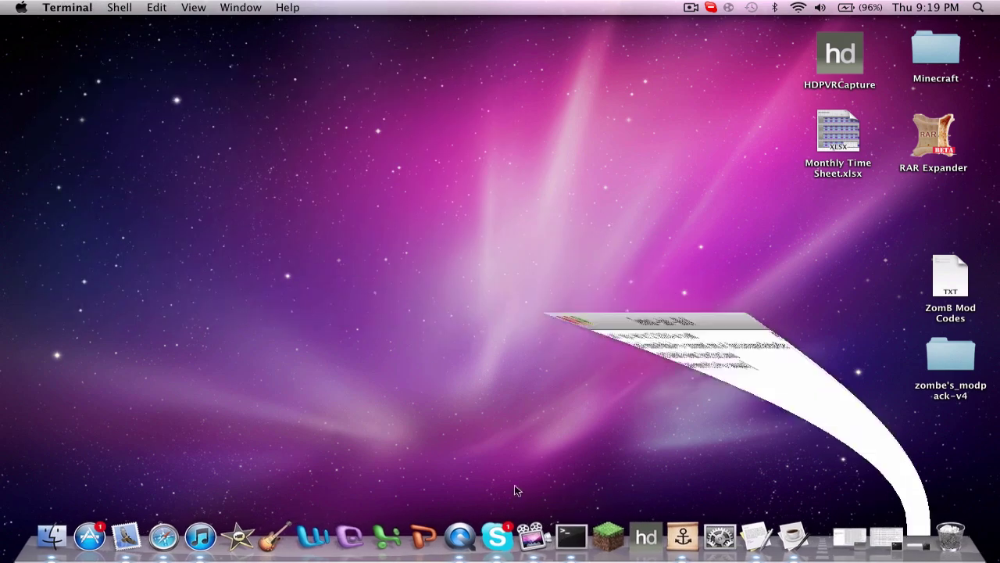
pyautogui.click(52, 538)
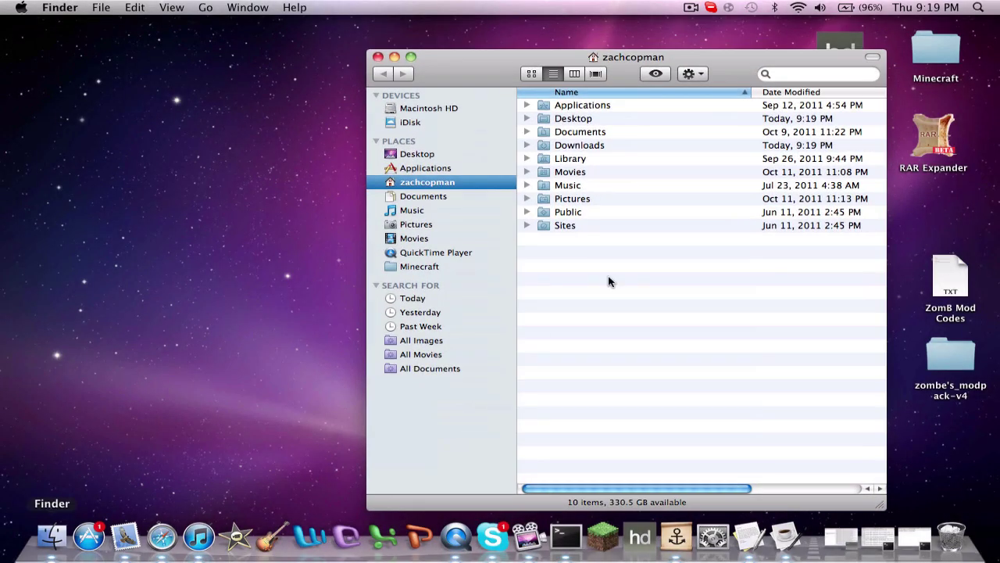
pyautogui.click(787, 77)
pyautogui.write('terminal')
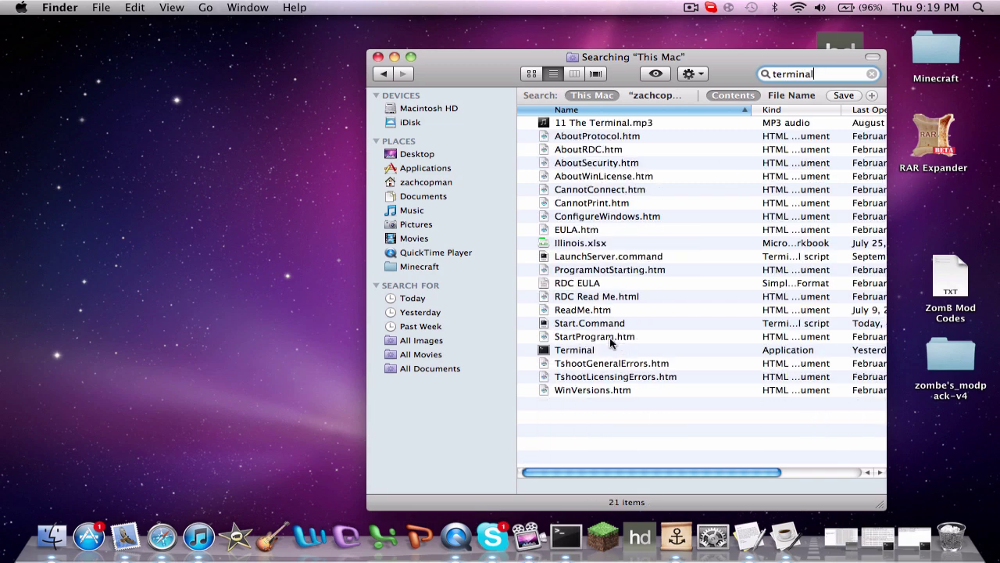
pyautogui.click(375, 59)
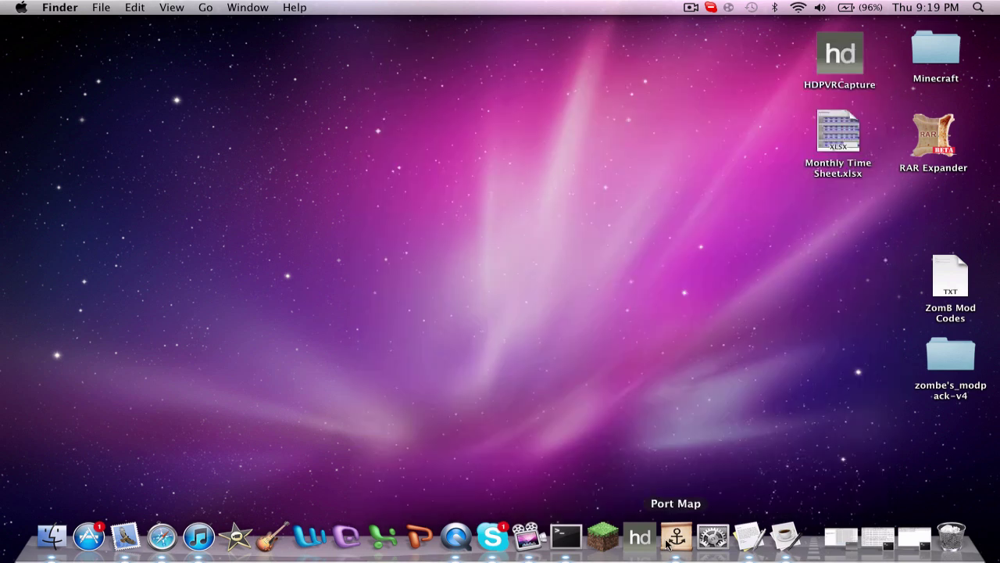
# Step: Open a new Basic Terminal window from the Dock icon's New Window menu
pyautogui.rightClick(567, 539)
pyautogui.moveTo(608, 415)
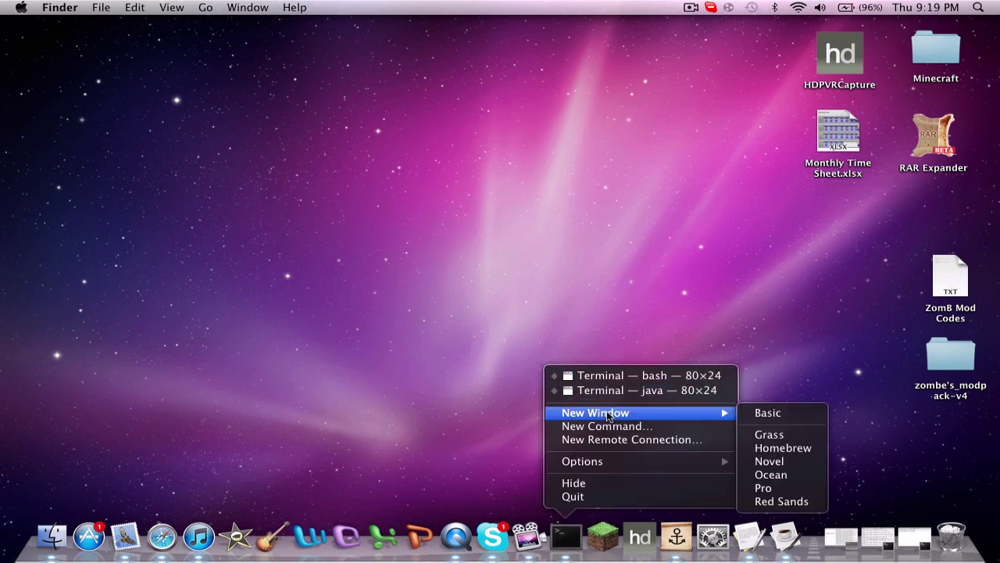
pyautogui.click(766, 412)
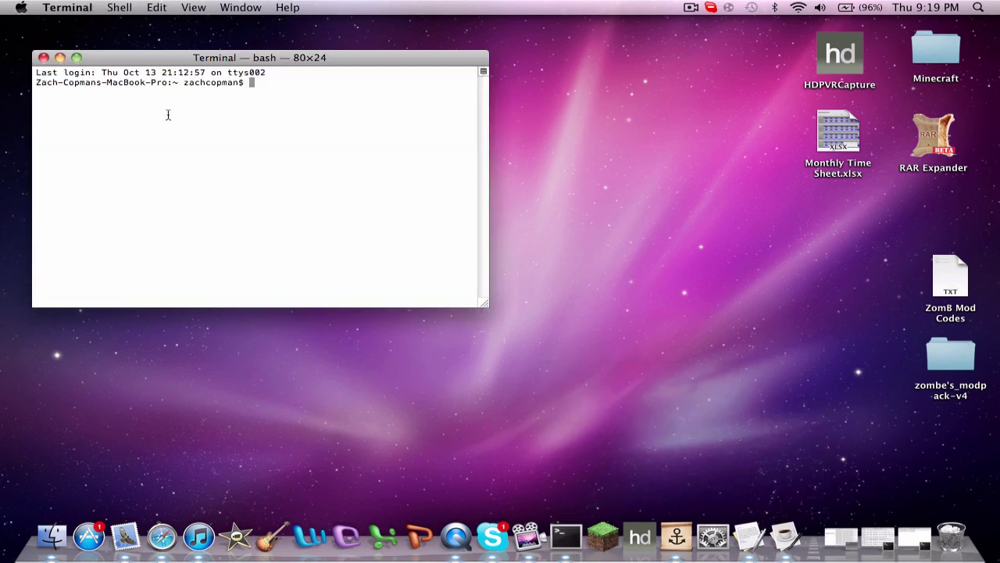
# Step: Open the ZomB Mod Codes note from the Desktop and close Finder
pyautogui.click(53, 537)
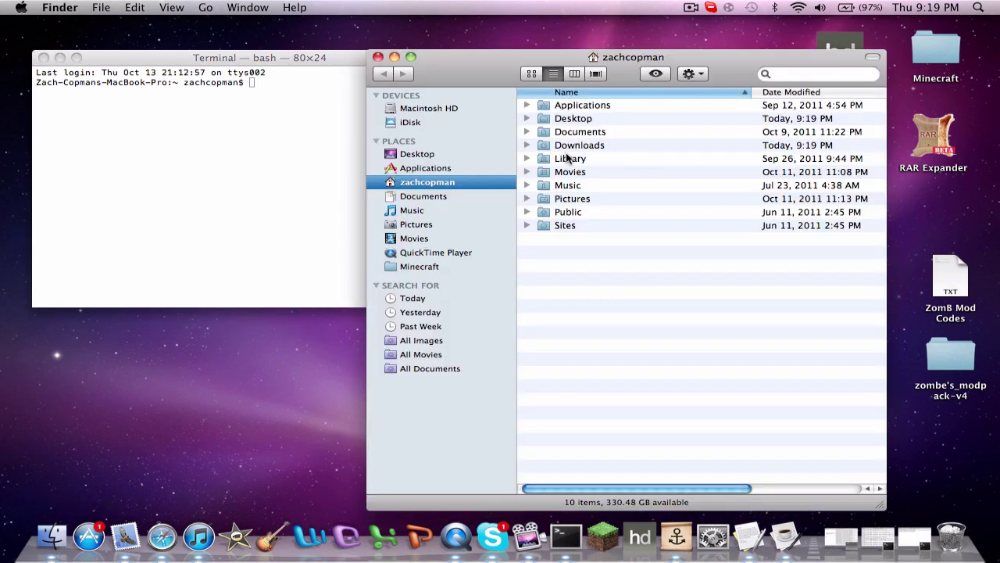
pyautogui.doubleClick(568, 158)
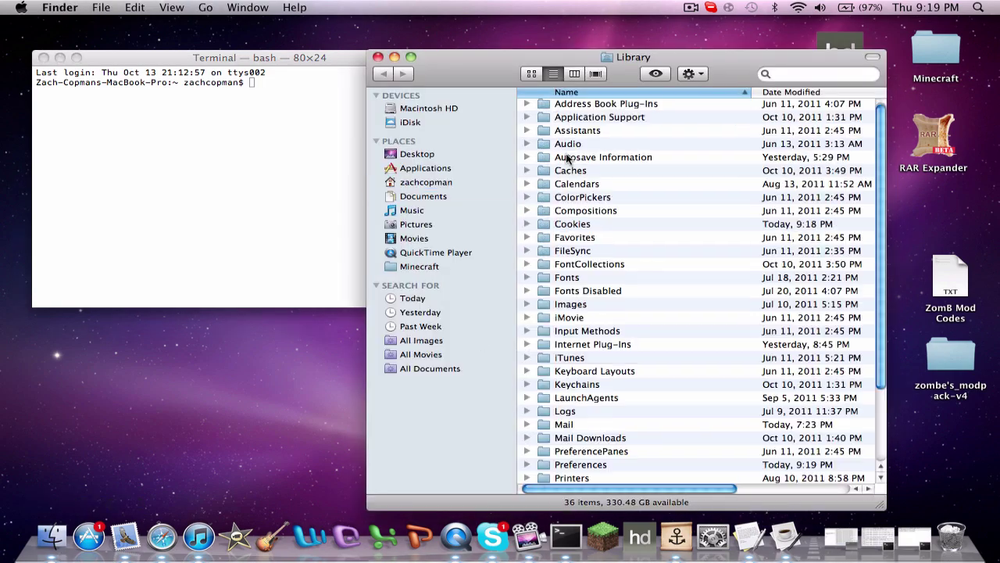
pyautogui.click(412, 154)
pyautogui.doubleClick(621, 159)
pyautogui.click(488, 57)
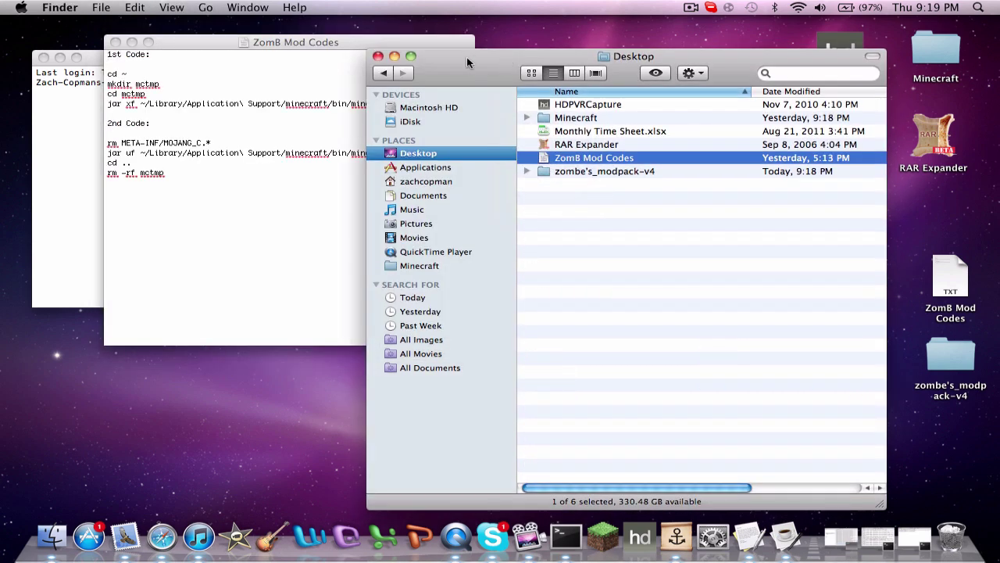
pyautogui.click(378, 56)
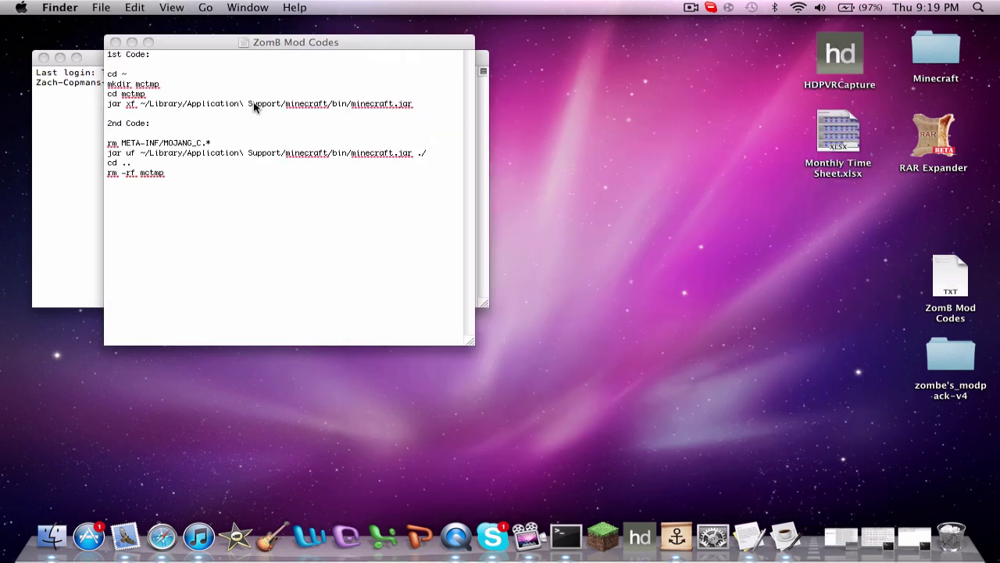
# Step: Select the 1st Code command lines in the note and return to Terminal
pyautogui.click(421, 108)
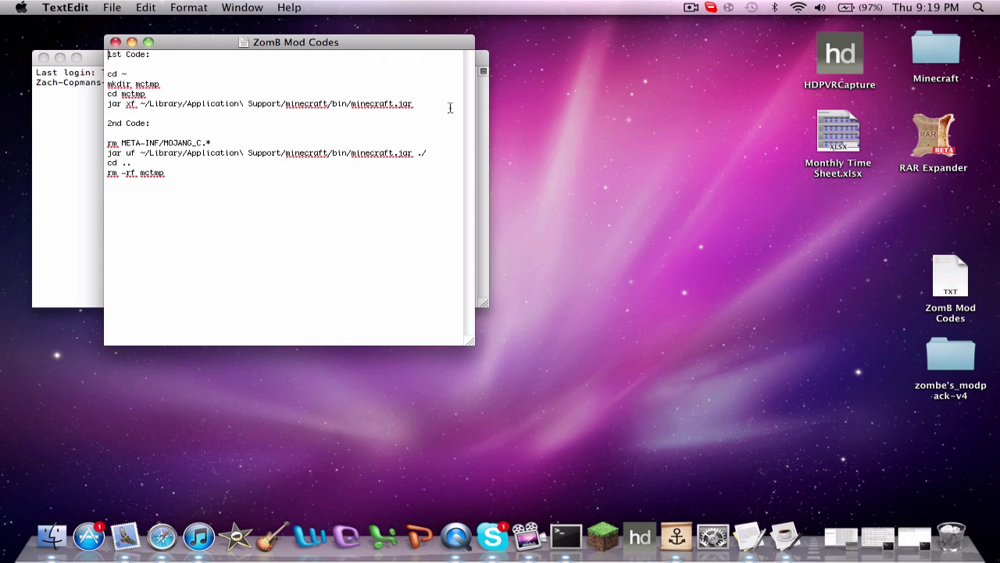
pyautogui.moveTo(452, 104); pyautogui.dragTo(106, 72)
pyautogui.press('super+c')
pyautogui.click(68, 178)
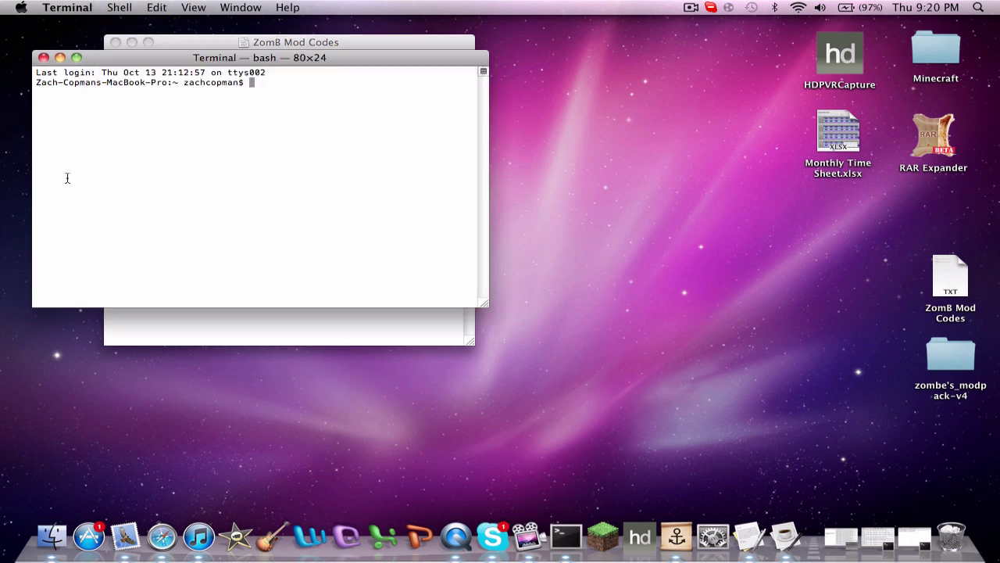
# Step: Paste and run the 1st Code commands to extract minecraft.jar into mctmp
pyautogui.press('super+v')
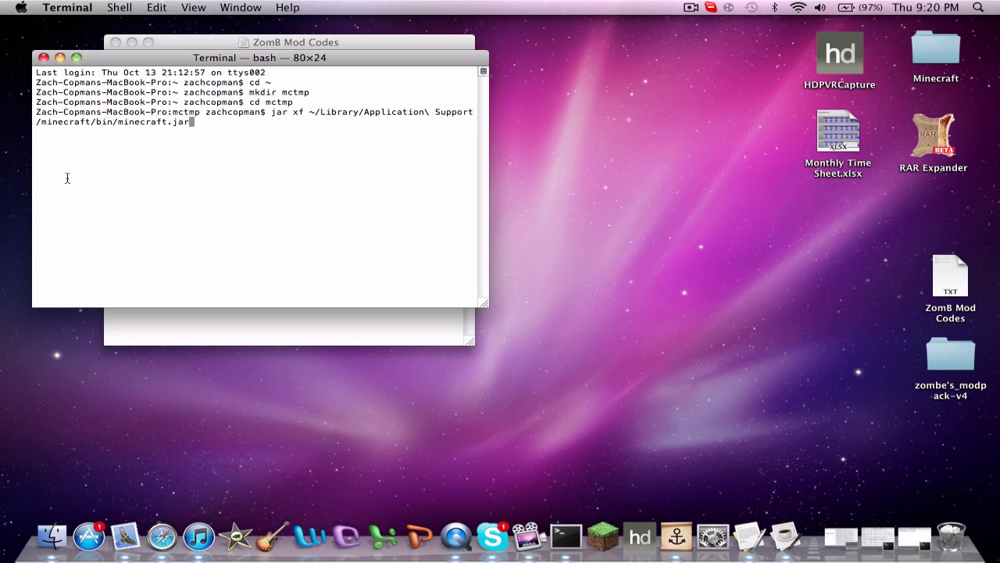
pyautogui.press('Return')
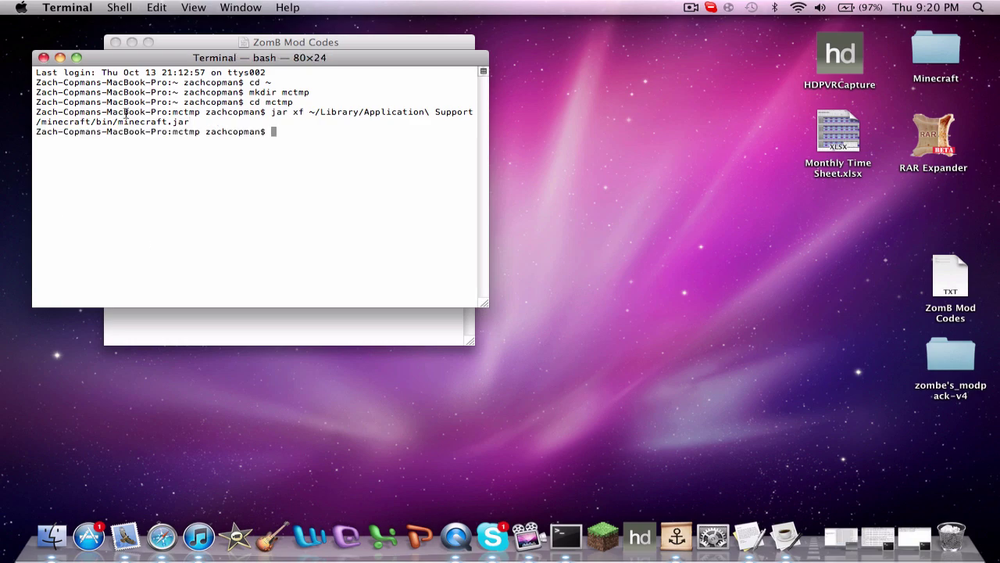
pyautogui.moveTo(110, 54); pyautogui.dragTo(559, 27)
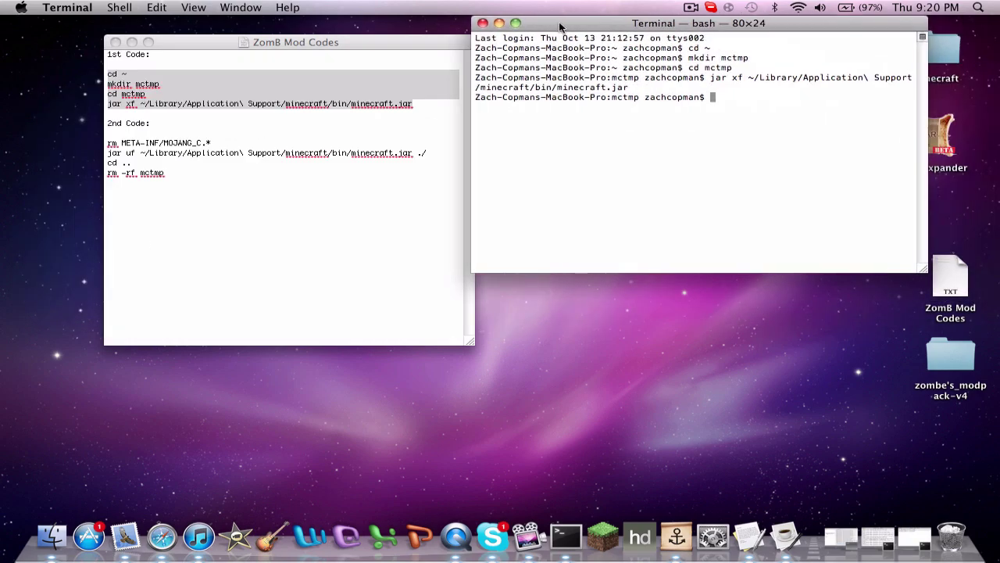
pyautogui.click(132, 42)
pyautogui.click(49, 536)
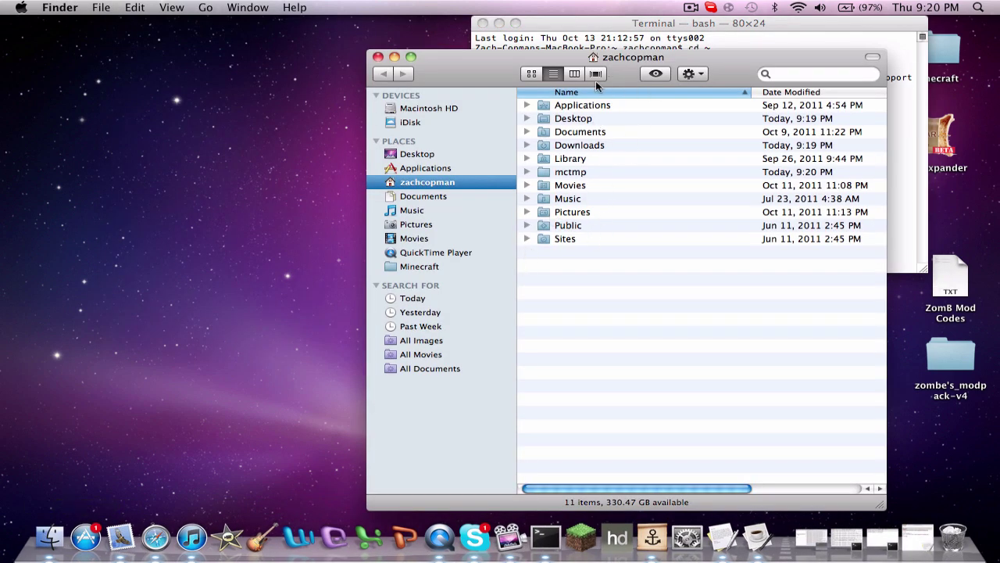
# Step: Open mctmp in the home folder to check its 831 extracted items
pyautogui.doubleClick(578, 171)
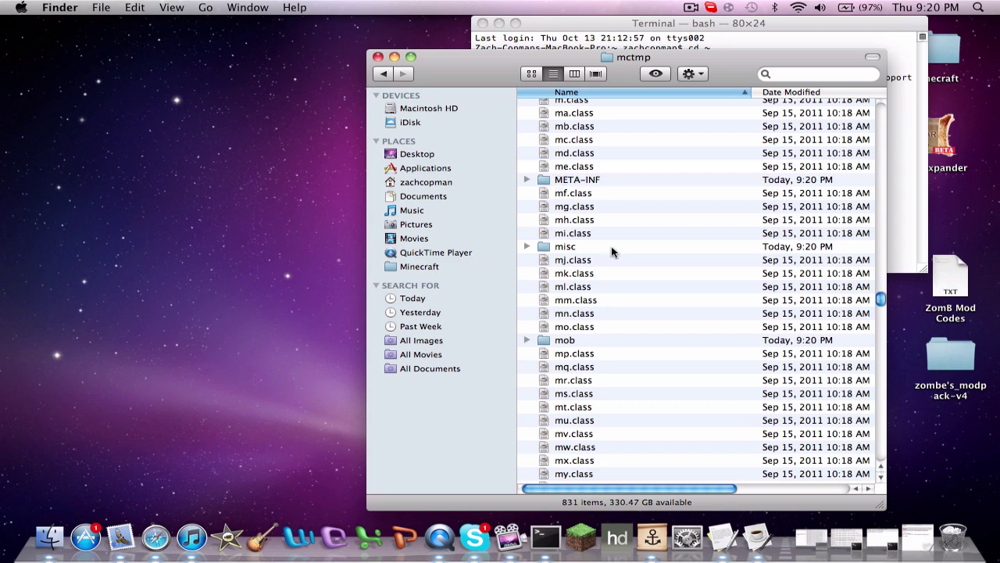
pyautogui.scroll(-20, 672, 281)
pyautogui.scroll(15, 698, 297)
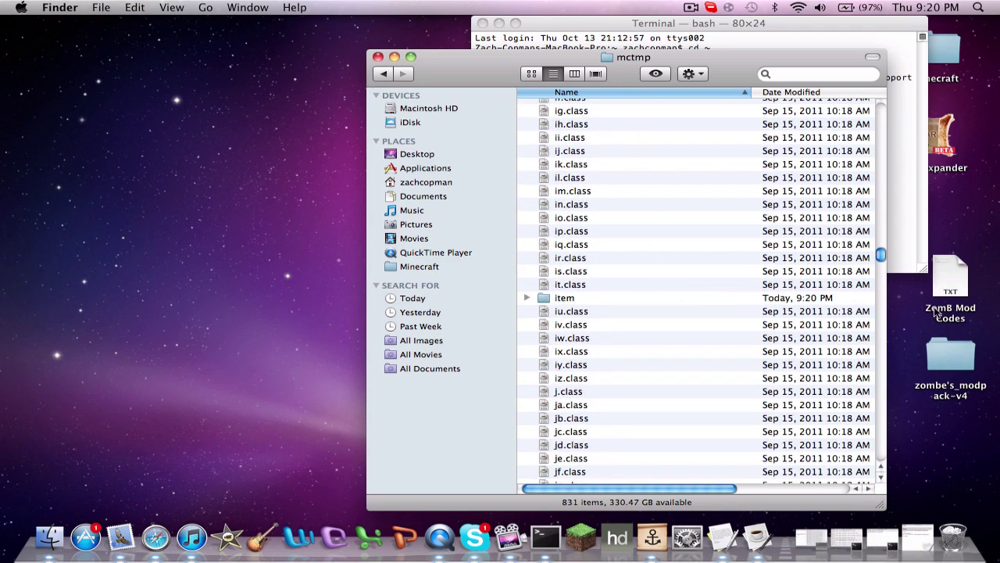
pyautogui.moveTo(884, 257); pyautogui.dragTo(825, 261)
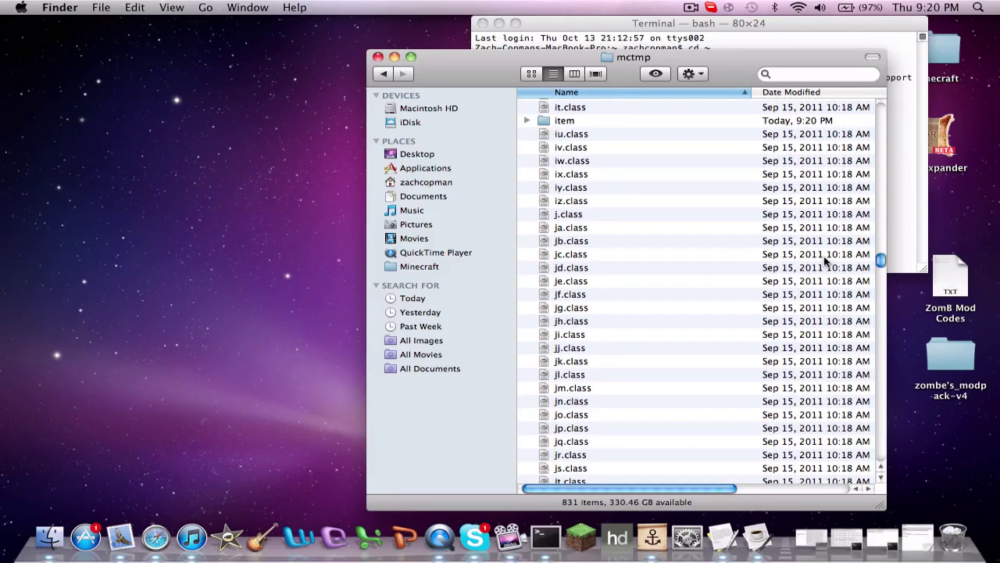
# Step: Open the classes folder inside zombe's_modpack-v4 on the Desktop
pyautogui.click(403, 155)
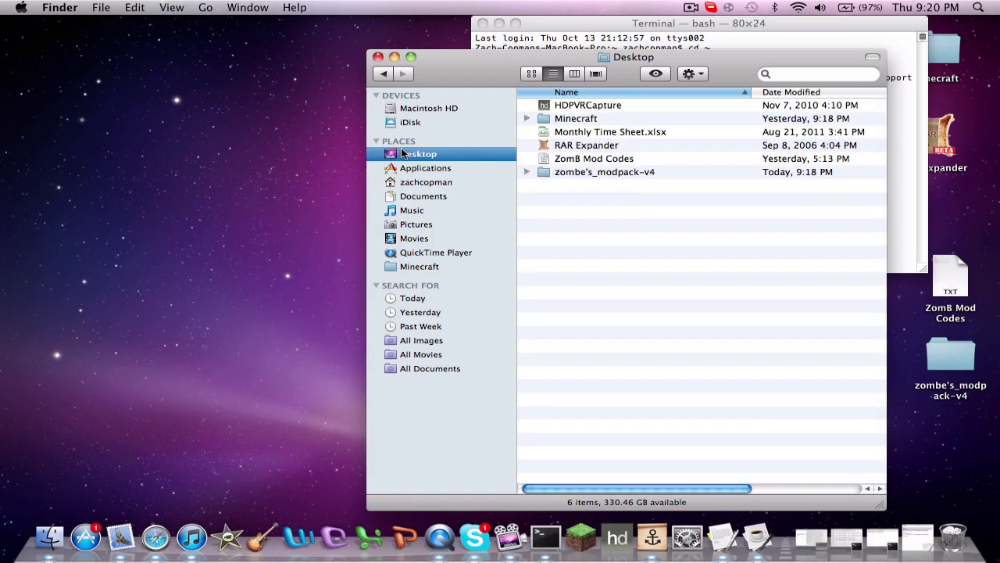
pyautogui.doubleClick(590, 173)
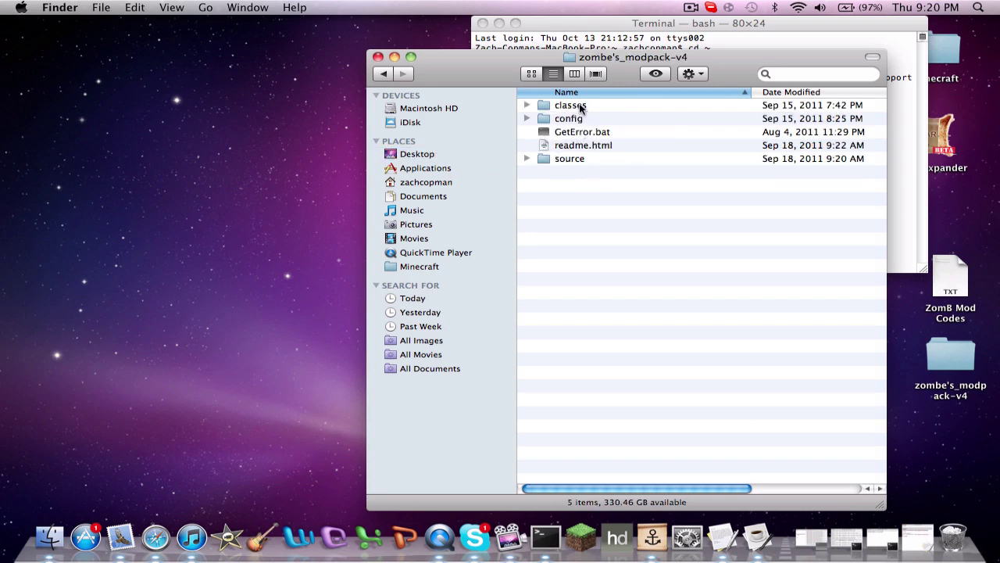
pyautogui.click(581, 106)
pyautogui.doubleClick(580, 107)
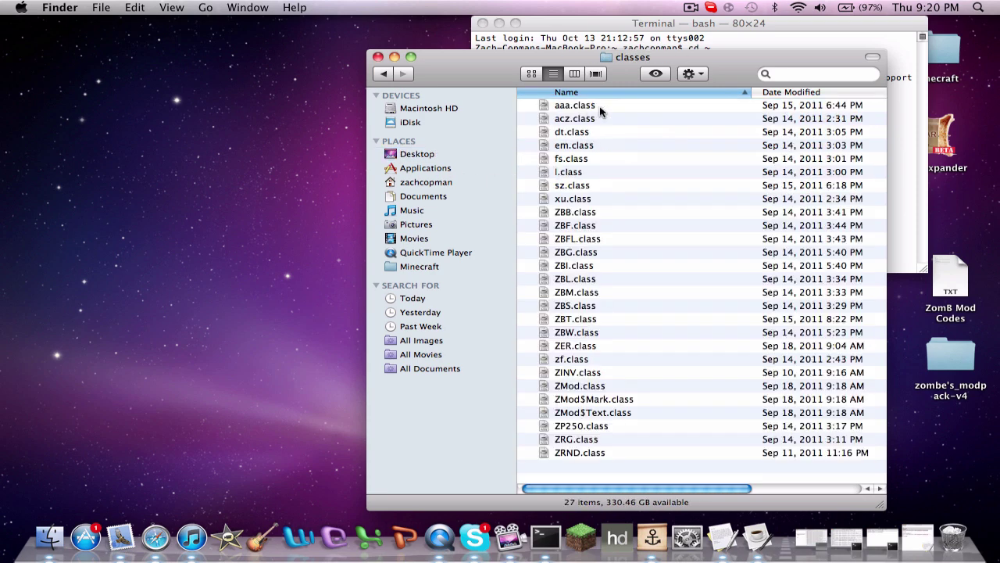
# Step: Select all 27 .class files, aaa.class to ZRND.class, and copy them
pyautogui.moveTo(603, 114); pyautogui.dragTo(638, 471)
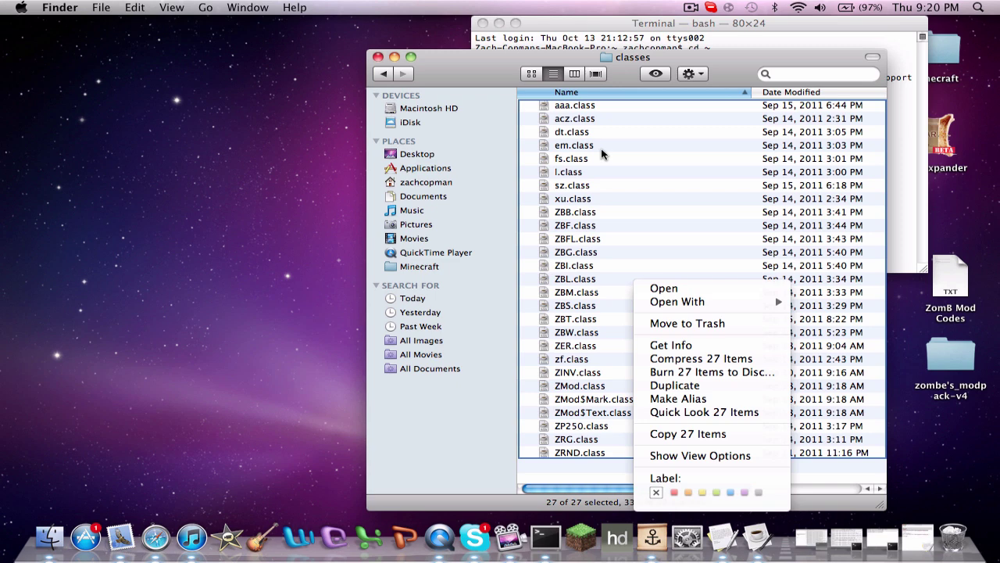
pyautogui.click(697, 433)
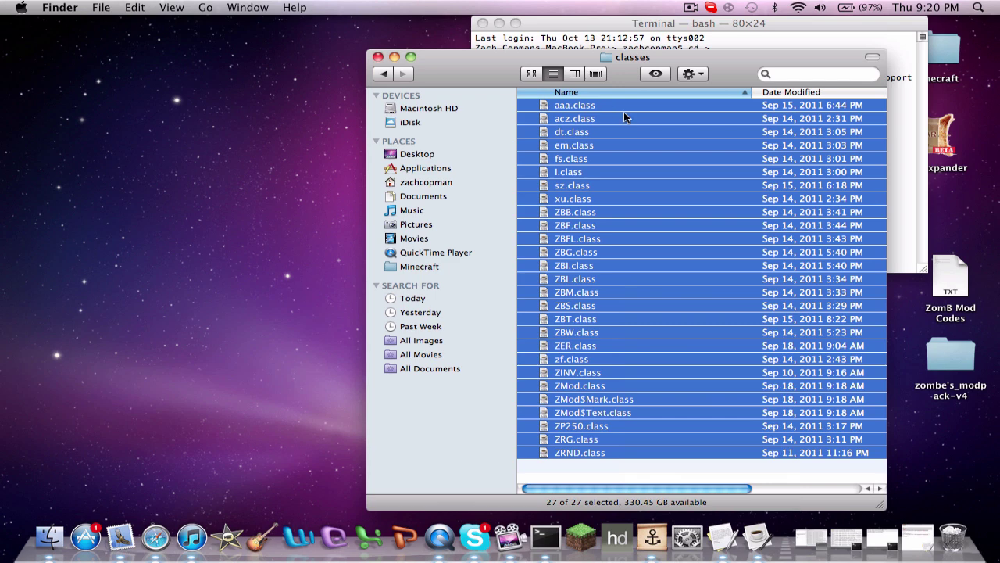
pyautogui.click(688, 73)
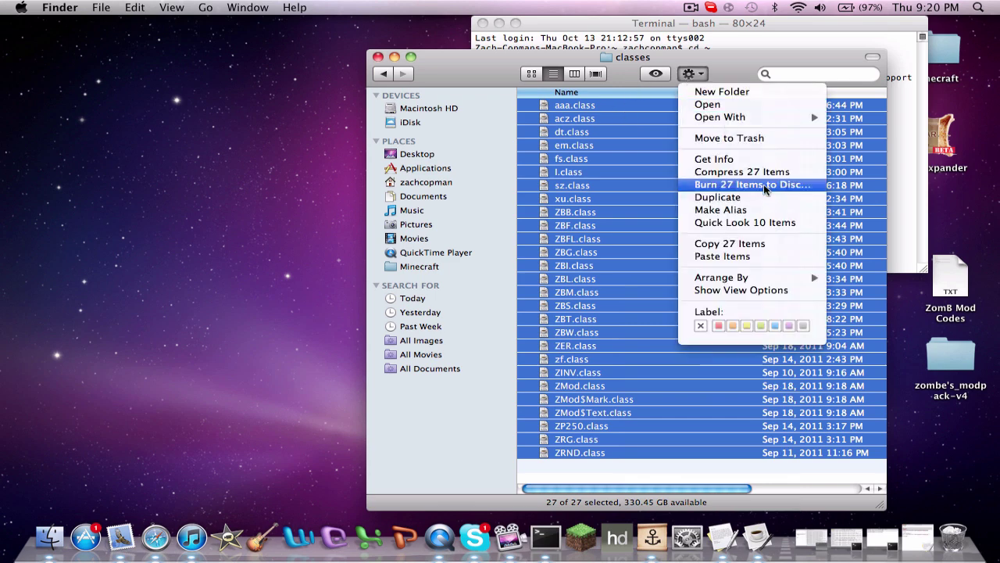
pyautogui.rightClick(624, 202)
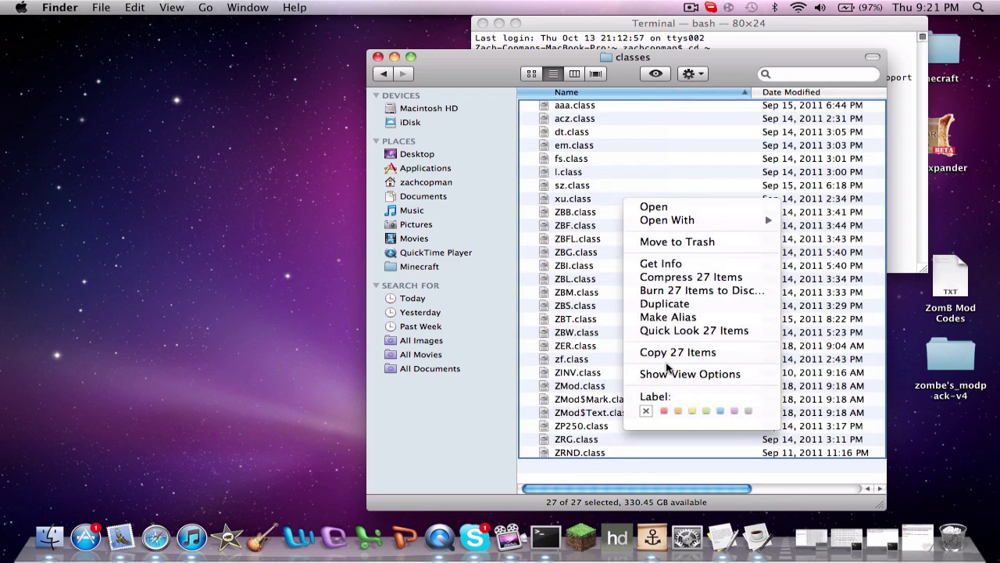
pyautogui.click(629, 478)
pyautogui.click(639, 463)
pyautogui.moveTo(638, 458); pyautogui.dragTo(639, 318)
pyautogui.moveTo(639, 256); pyautogui.dragTo(632, 77)
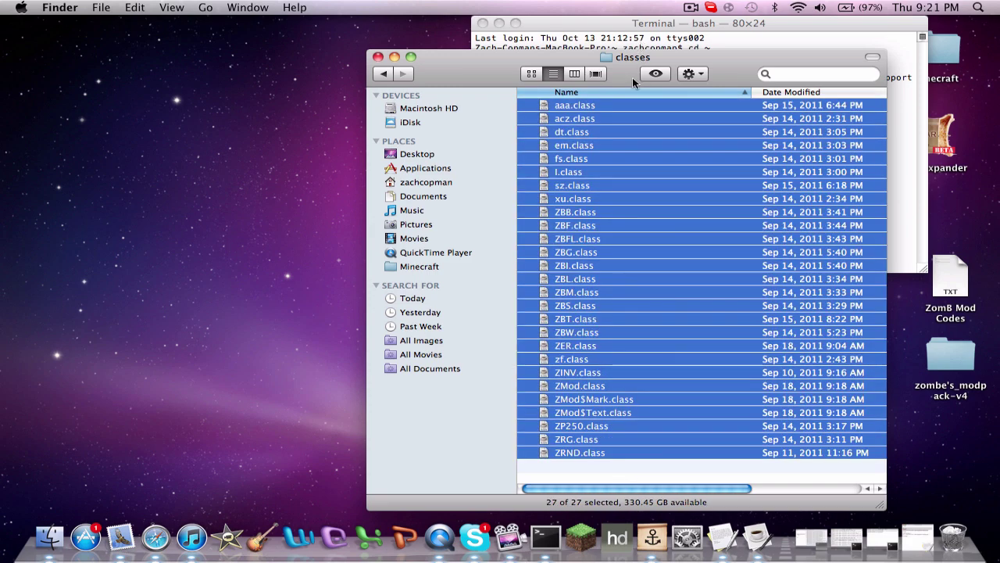
pyautogui.click(647, 470)
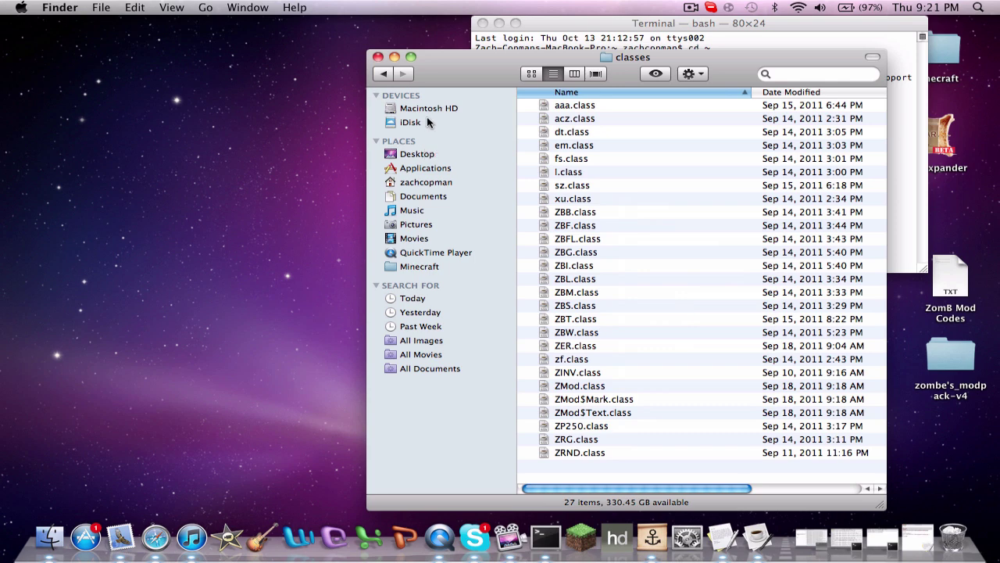
# Step: Paste the copied class files into mctmp, choosing Replace with Apply to All
pyautogui.click(428, 182)
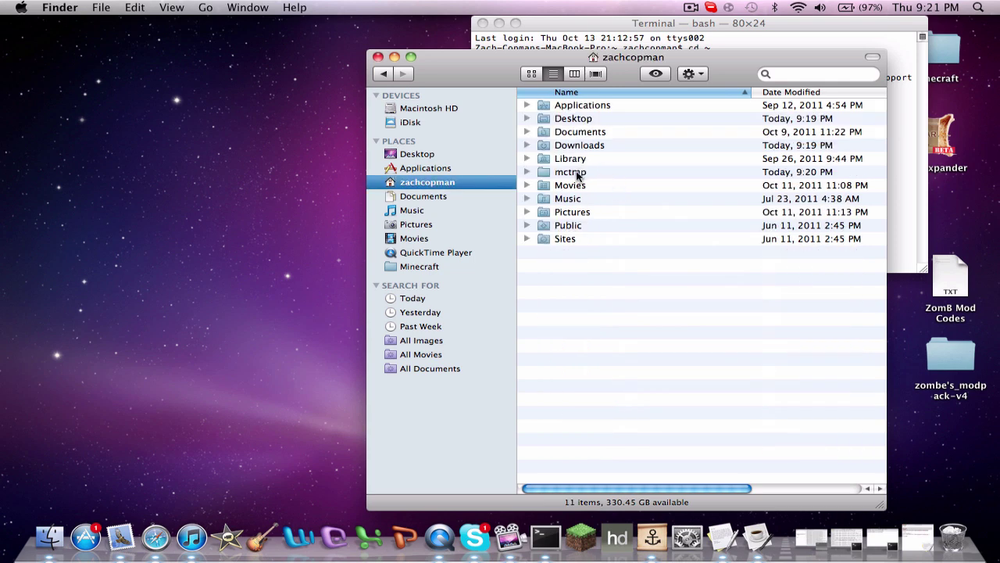
pyautogui.doubleClick(571, 173)
pyautogui.click(386, 74)
pyautogui.rightClick(577, 172)
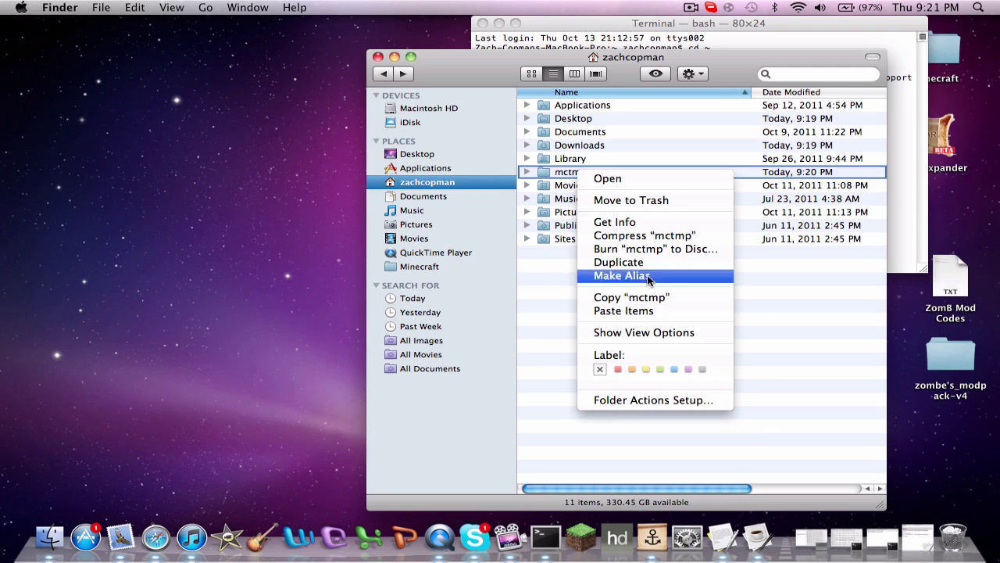
pyautogui.click(625, 310)
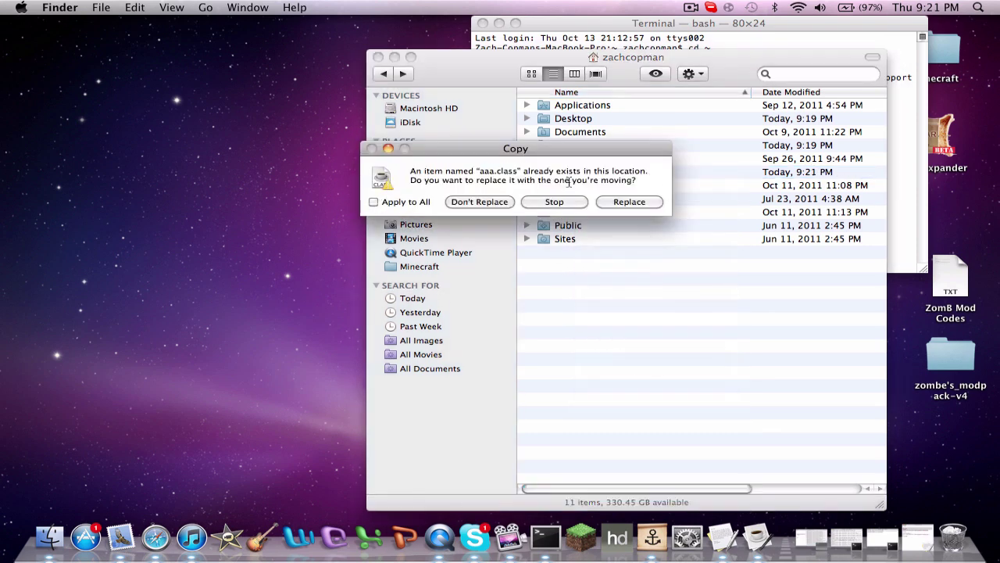
pyautogui.click(399, 203)
pyautogui.click(630, 202)
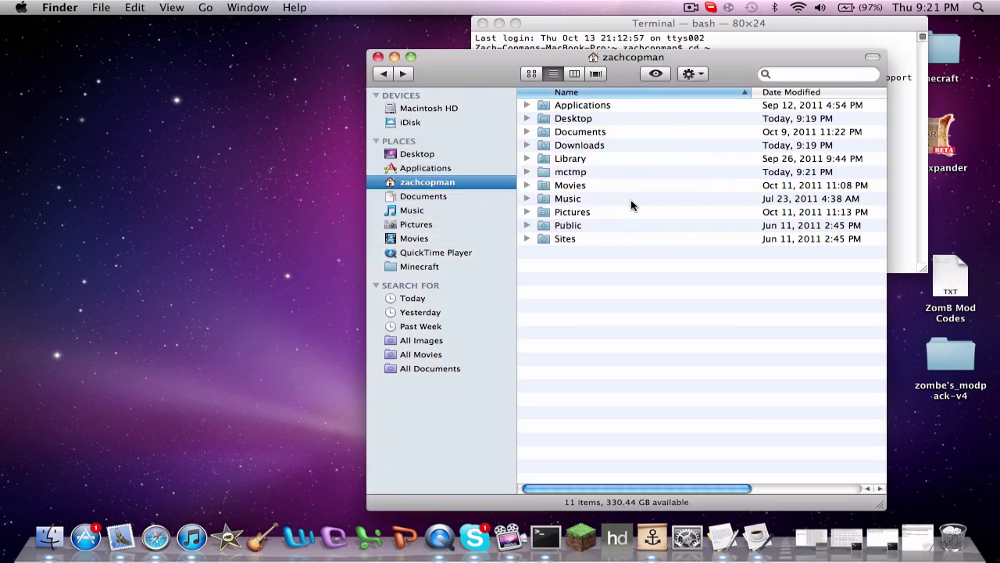
# Step: Trash MOJANG_C.DSA and MOJANG_C.SF from mctmp/META-INF, leaving only MANIFEST.MF, then return home
pyautogui.doubleClick(598, 171)
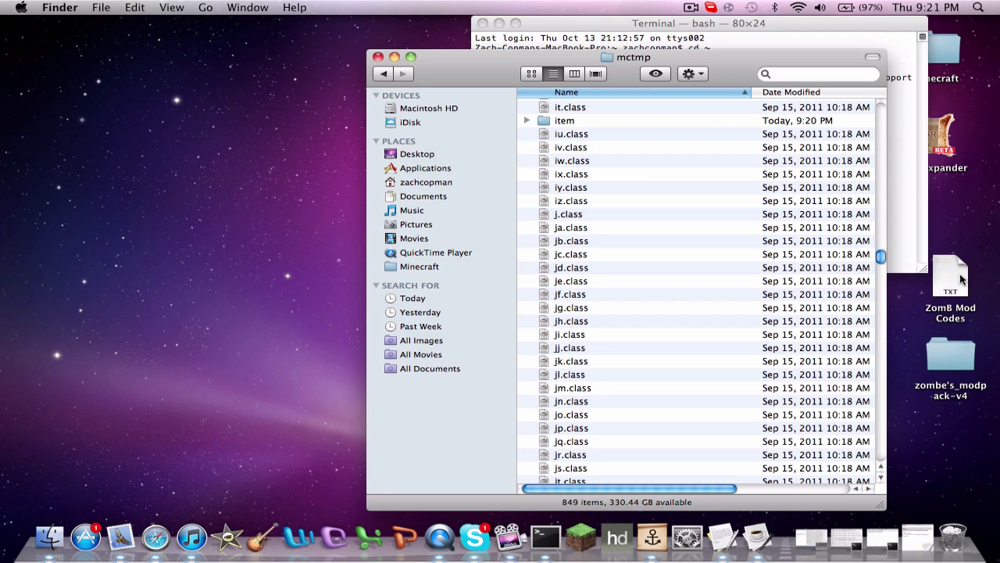
pyautogui.moveTo(880, 258); pyautogui.dragTo(882, 293)
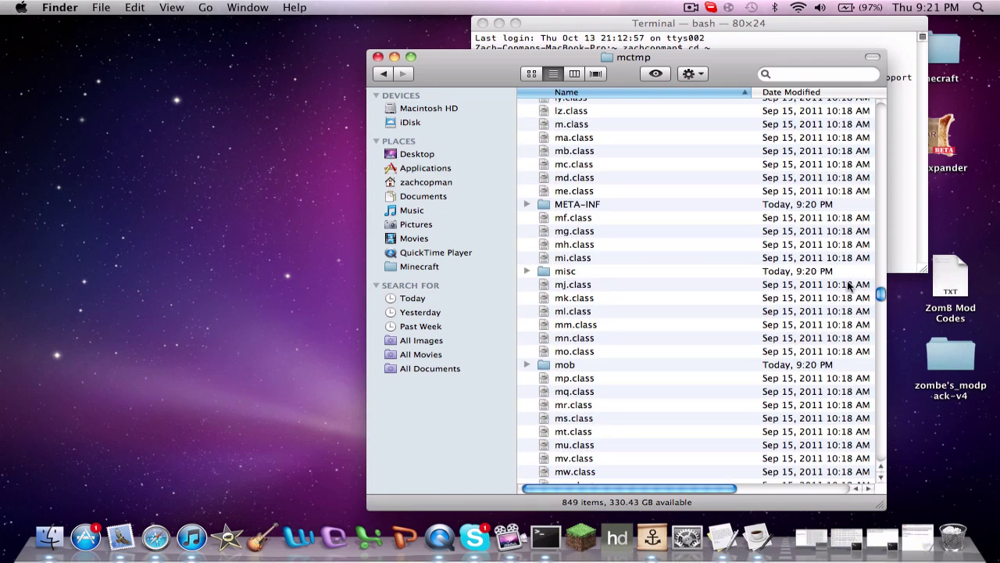
pyautogui.doubleClick(579, 206)
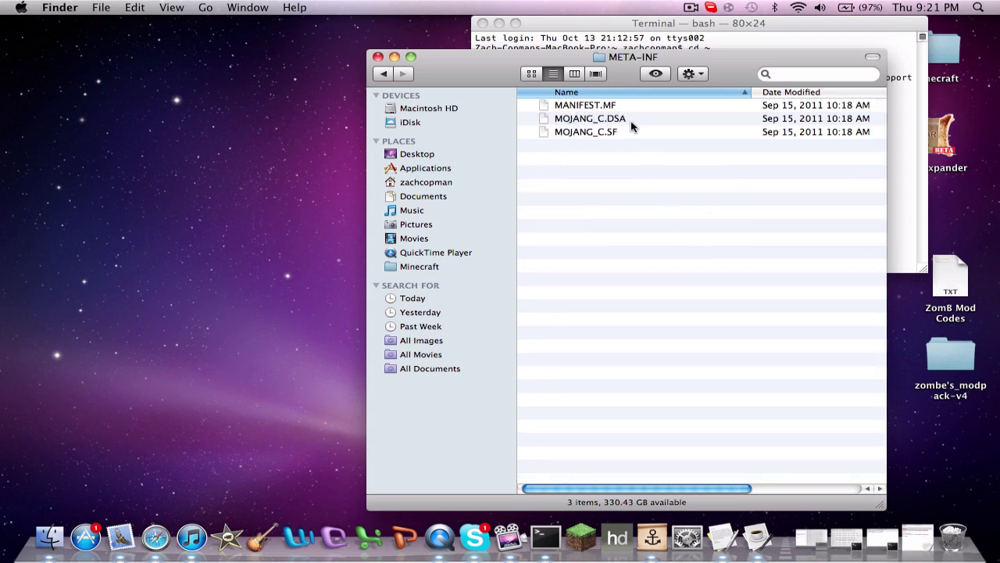
pyautogui.moveTo(630, 125); pyautogui.dragTo(636, 159)
pyautogui.moveTo(639, 123); pyautogui.dragTo(955, 539)
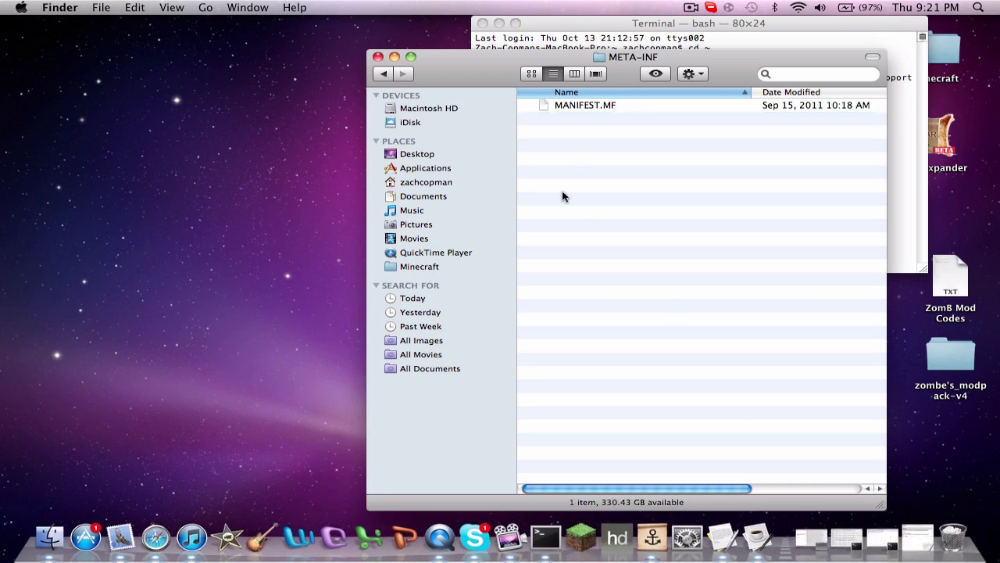
pyautogui.click(383, 74)
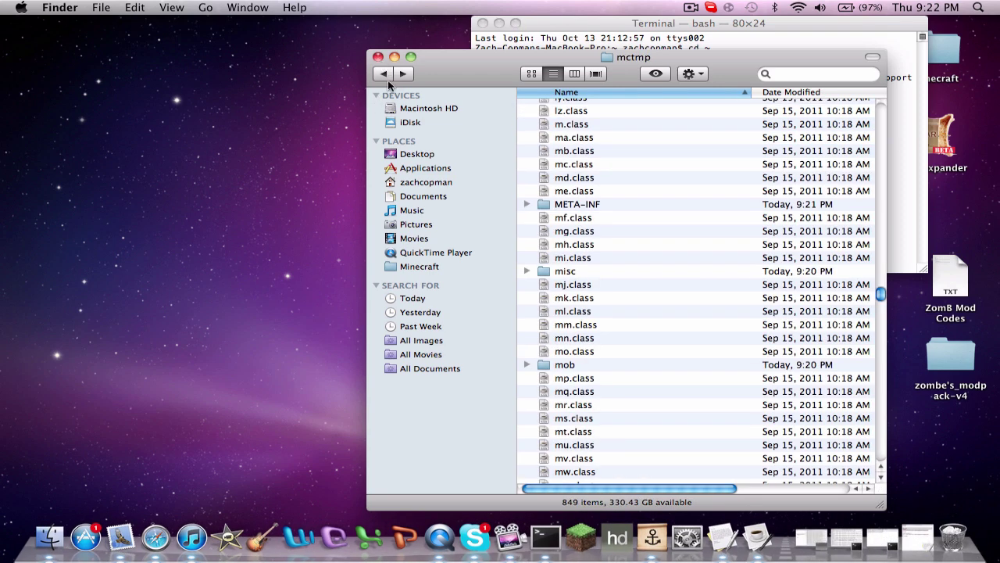
pyautogui.click(385, 73)
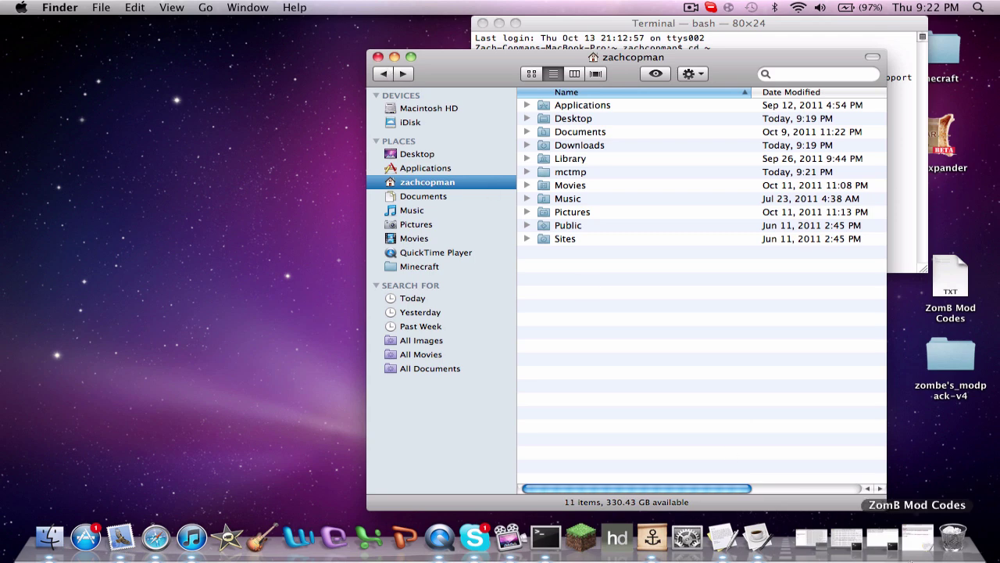
# Step: Empty the Trash to permanently erase the MOJANG signature files, leaving 332.7 GB free
pyautogui.click(953, 538)
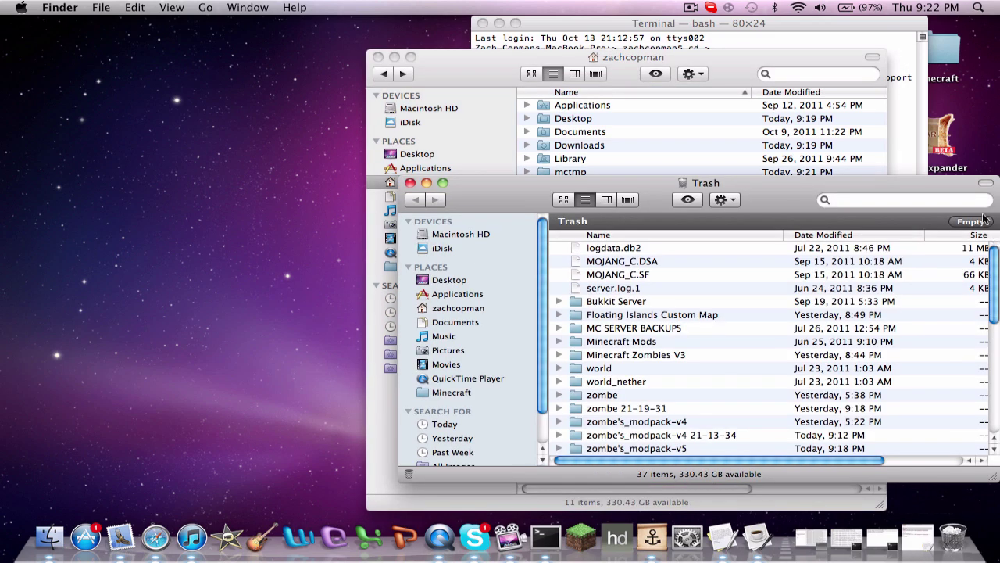
pyautogui.click(977, 222)
pyautogui.click(602, 202)
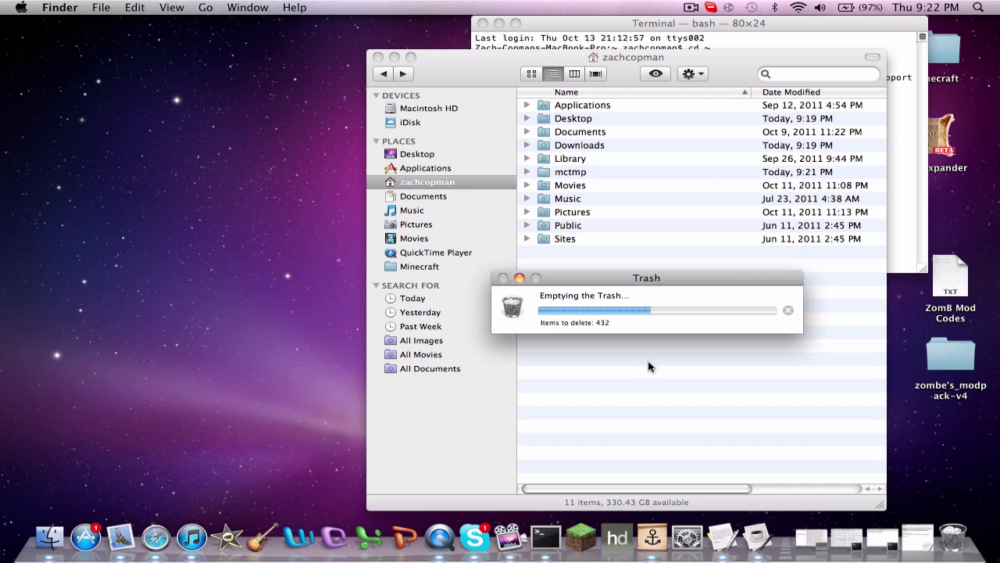
pyautogui.moveTo(618, 277); pyautogui.dragTo(179, 205)
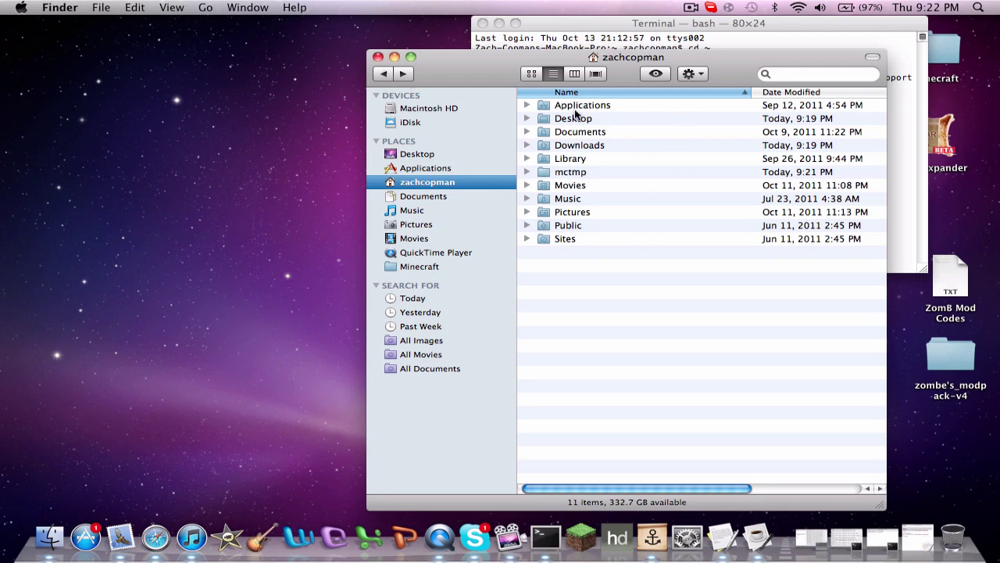
pyautogui.click(596, 33)
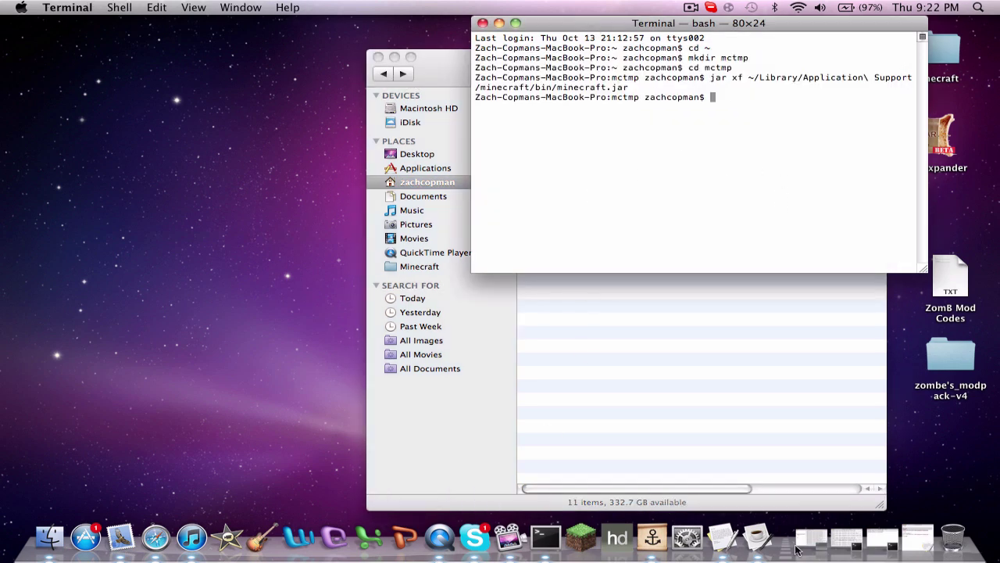
# Step: Paste the second ZomB Mod code block into Terminal to pack the mod files into minecraft.jar
pyautogui.click(733, 545)
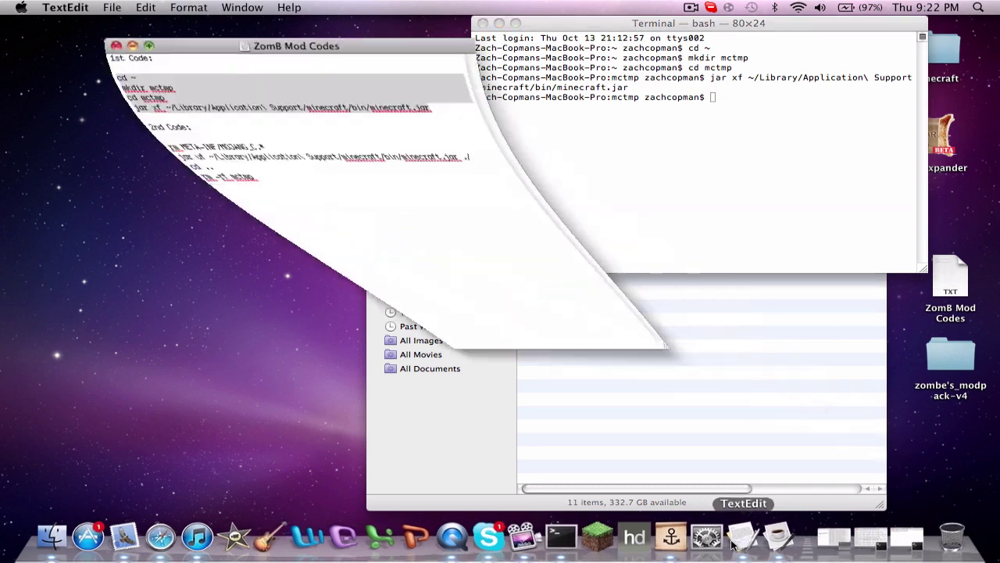
pyautogui.click(199, 196)
pyautogui.moveTo(108, 173); pyautogui.dragTo(106, 143)
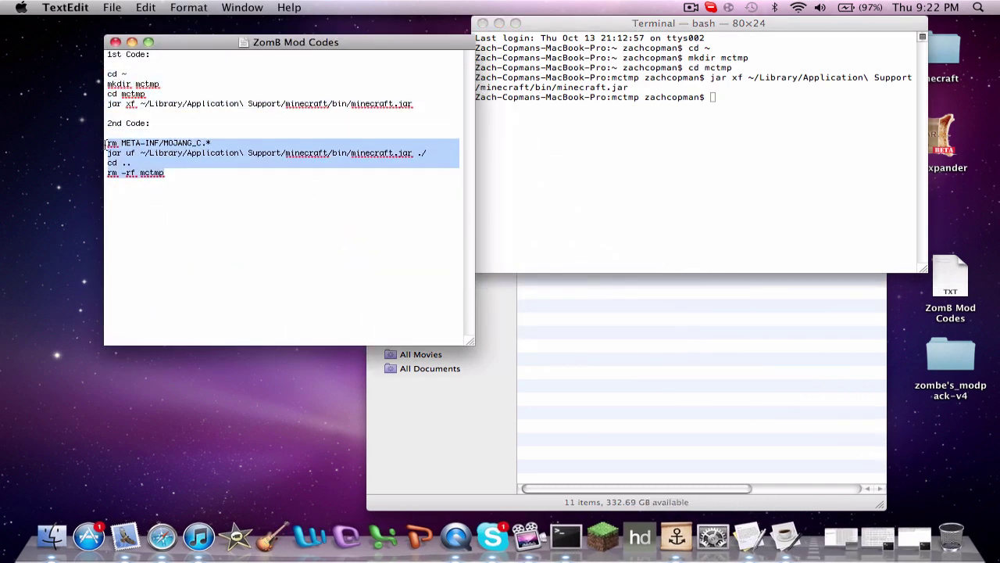
pyautogui.click(744, 110)
pyautogui.write('rm META-INF/MOJANG_C.* jar uf ~/Library/Application\\ Support/minecraft/bin/minecraft.jar ./ cd .. rm -rf mctmp')
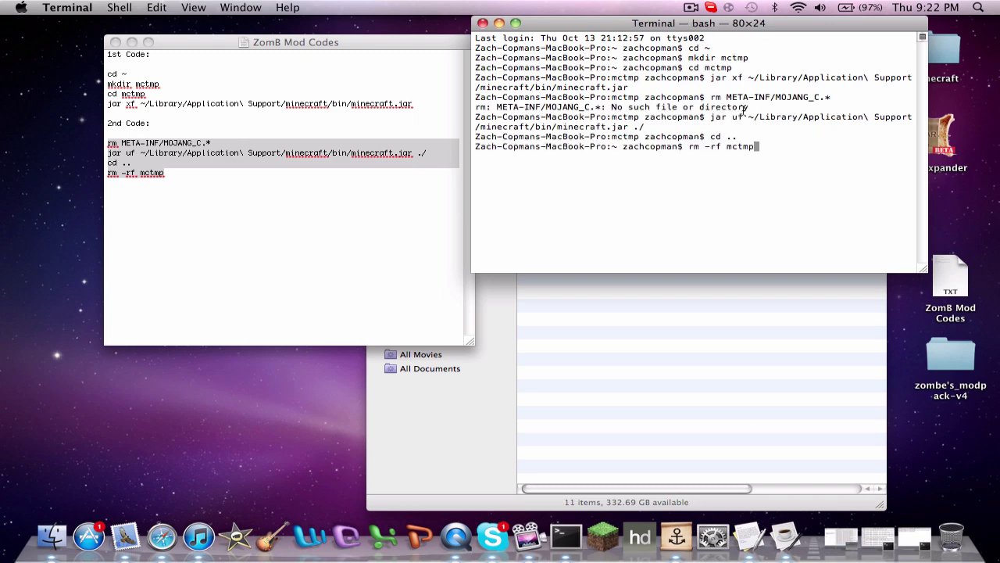
# Step: Run rm -rf mctmp to delete the temp folder, then close the notes and Terminal windows
pyautogui.press('Return')
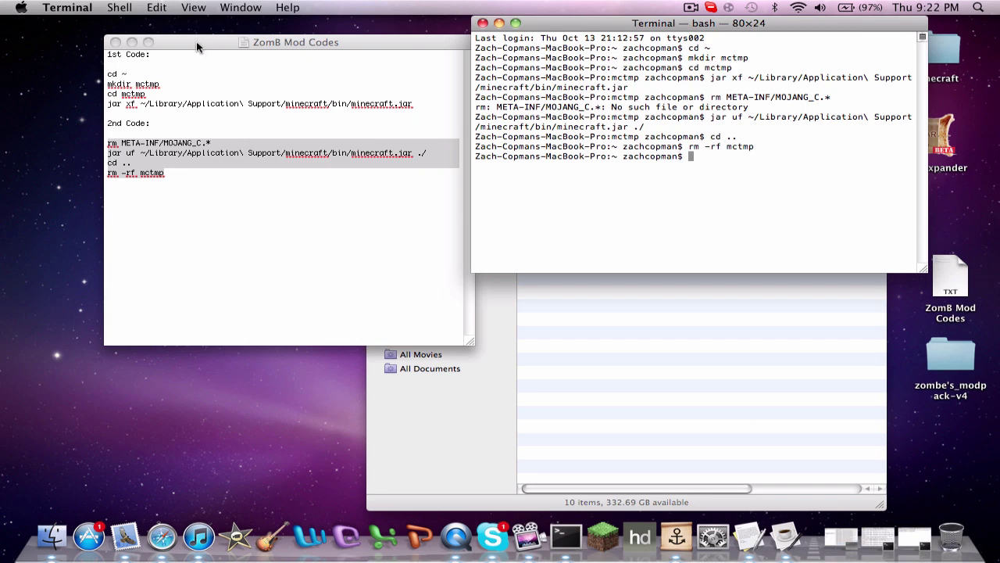
pyautogui.click(115, 42)
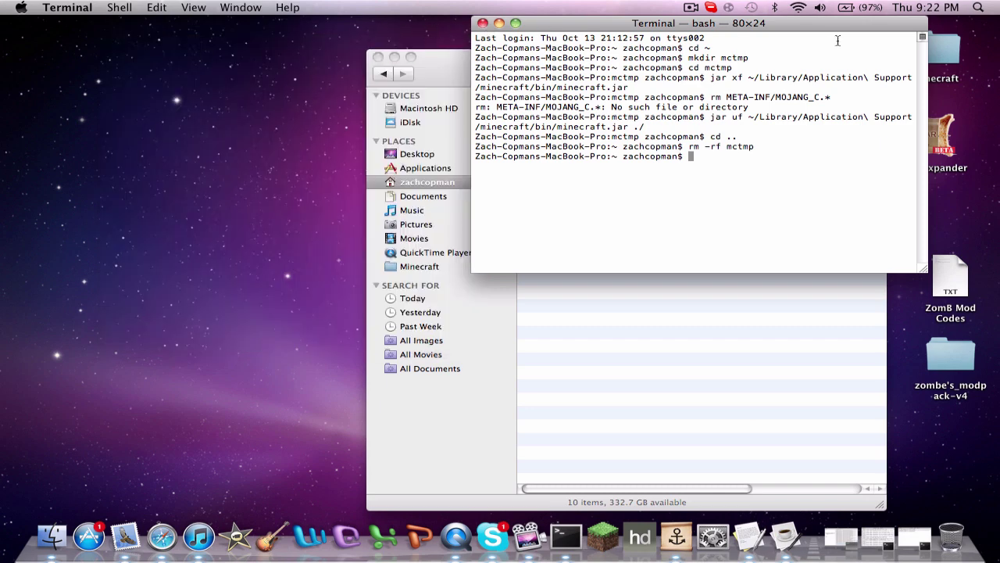
pyautogui.click(484, 24)
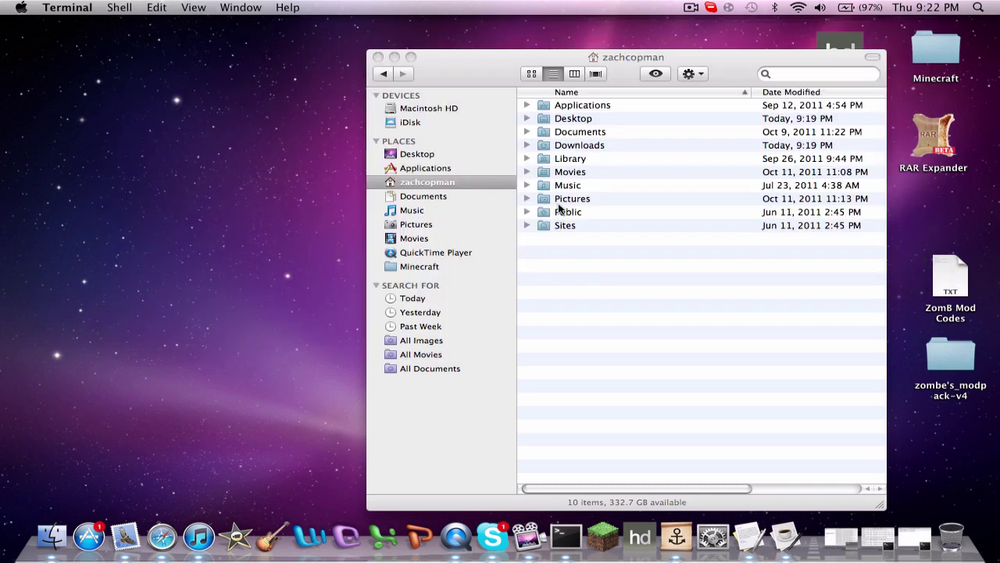